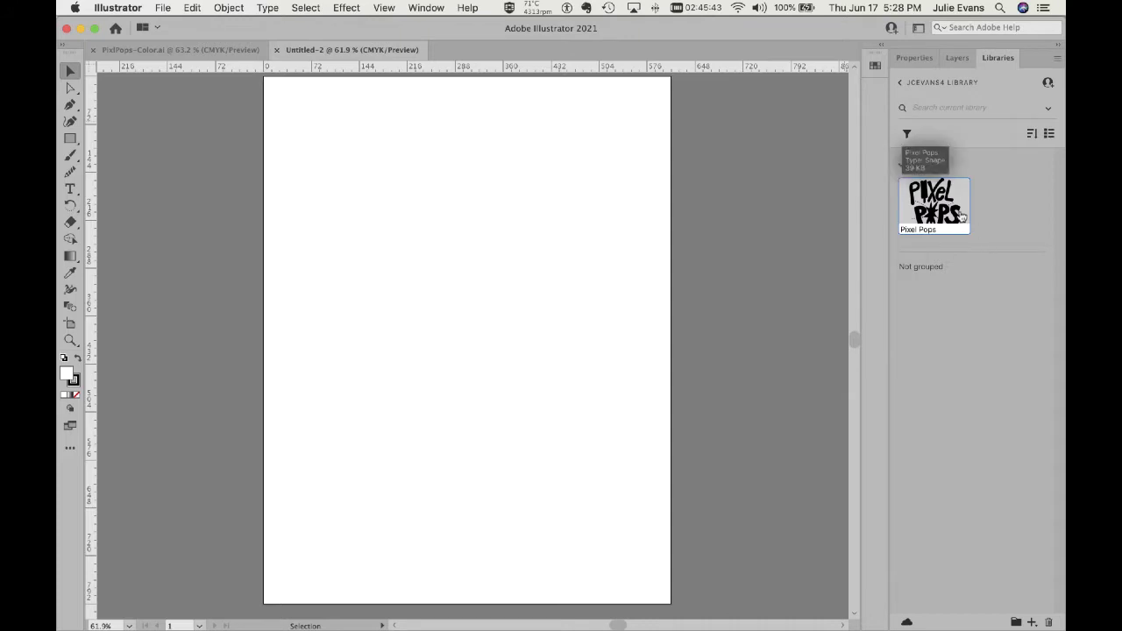
Step: Place the Pixel Pops graphic from the library on the upper part of the artboard, shift it toward the centre and enlarge it slightly
{"action": "left_click_drag", "start_coordinate": [934, 206], "coordinate": [376, 160]}
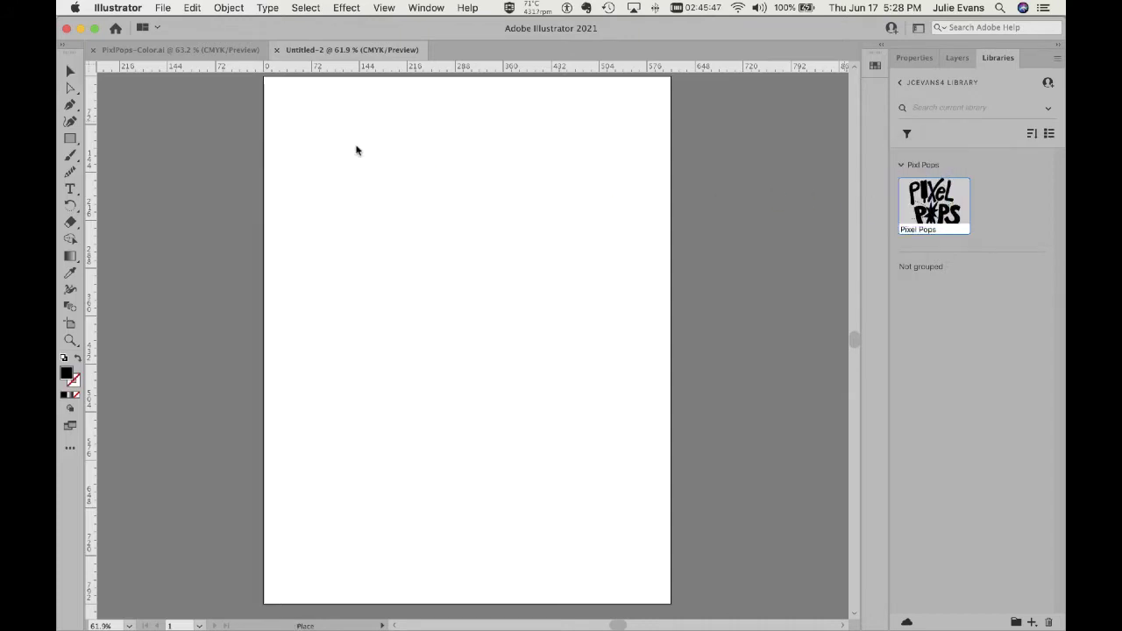
{"action": "left_click_drag", "start_coordinate": [304, 138], "coordinate": [603, 406]}
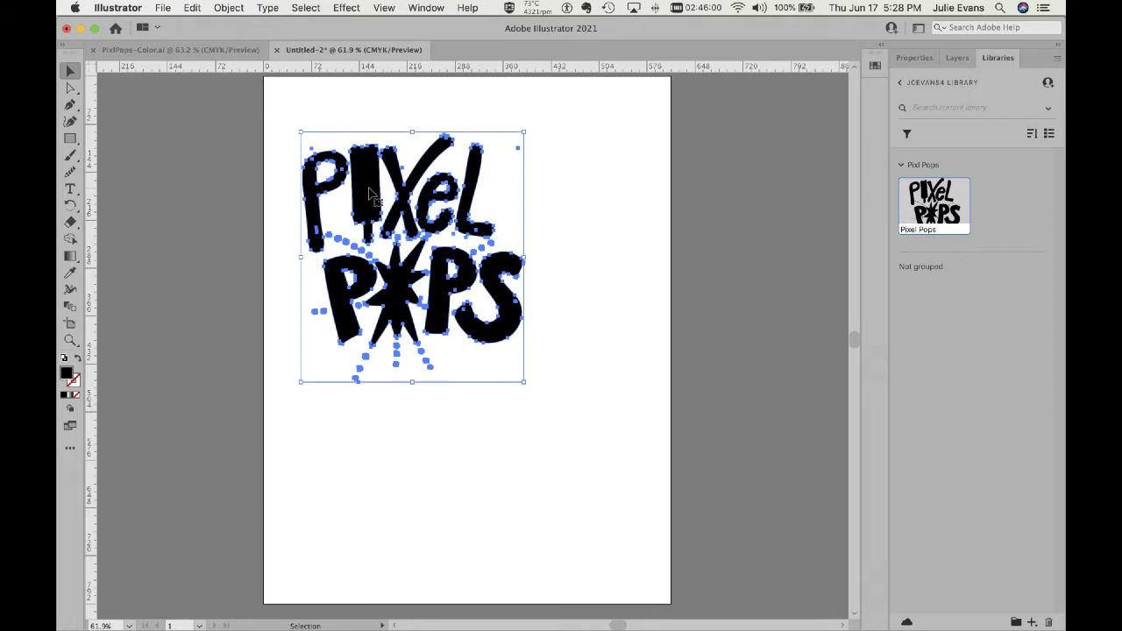
{"action": "left_click_drag", "start_coordinate": [370, 193], "coordinate": [403, 197]}
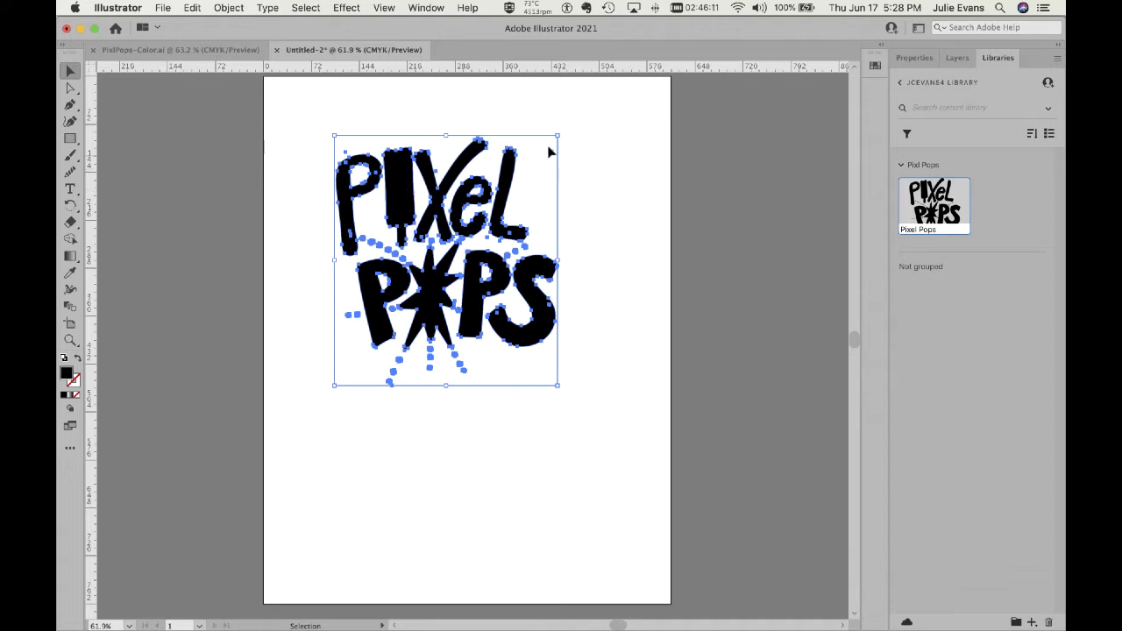
{"action": "left_click_drag", "start_coordinate": [558, 134], "coordinate": [601, 133]}
{"action": "left_click", "coordinate": [614, 138]}
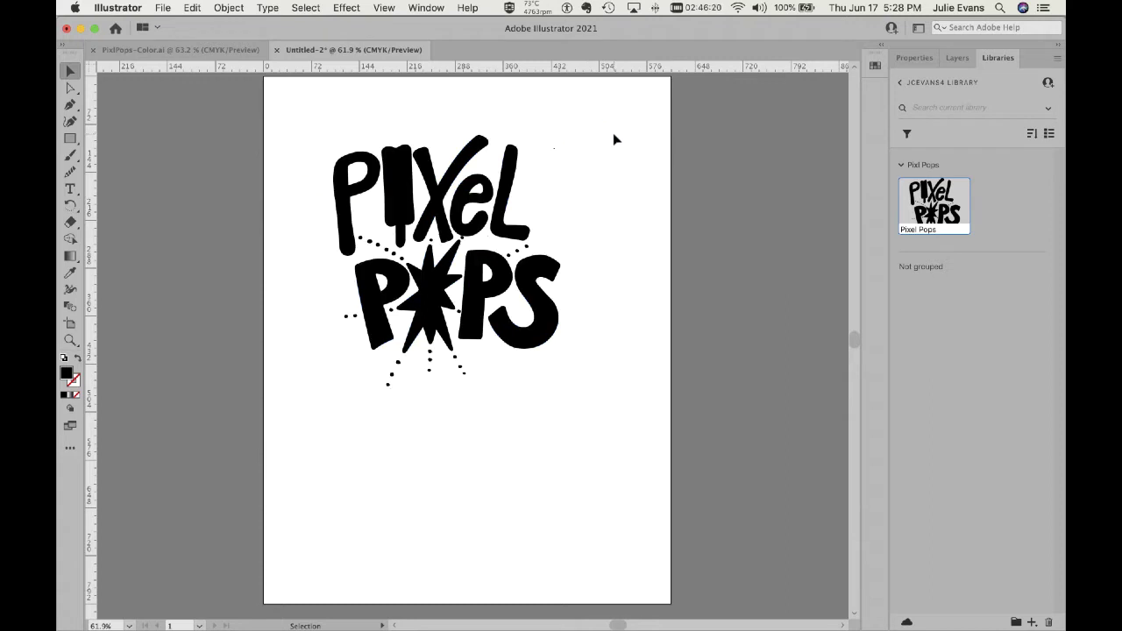
Step: Ungroup the placed Pixel Pops lettering and clear the selection
{"action": "left_click", "coordinate": [436, 353]}
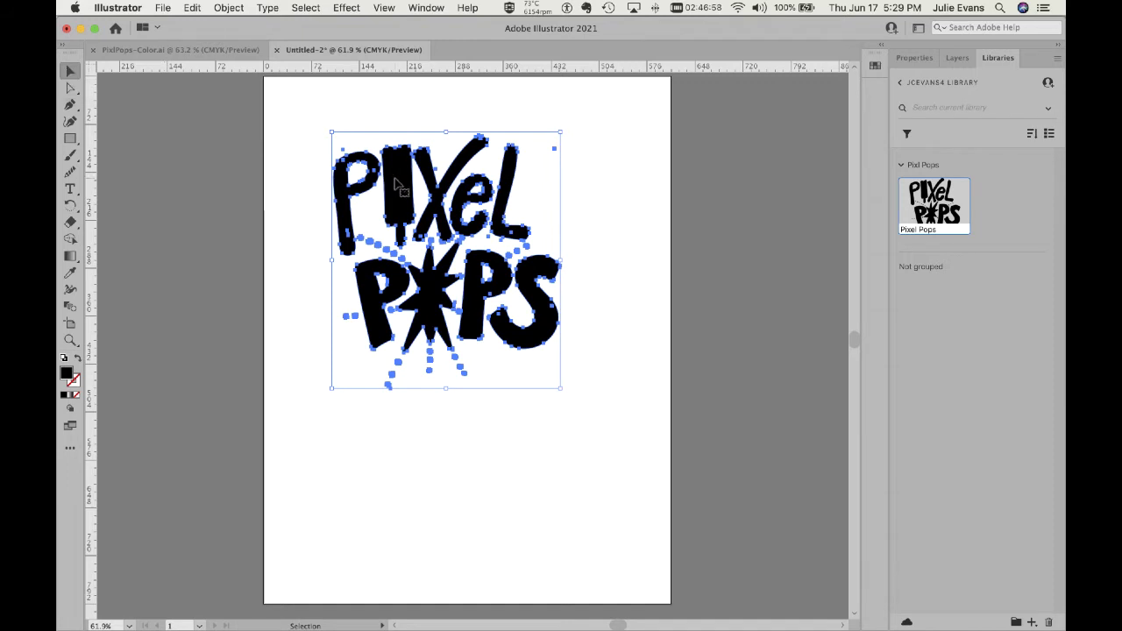
{"action": "left_click", "coordinate": [230, 9]}
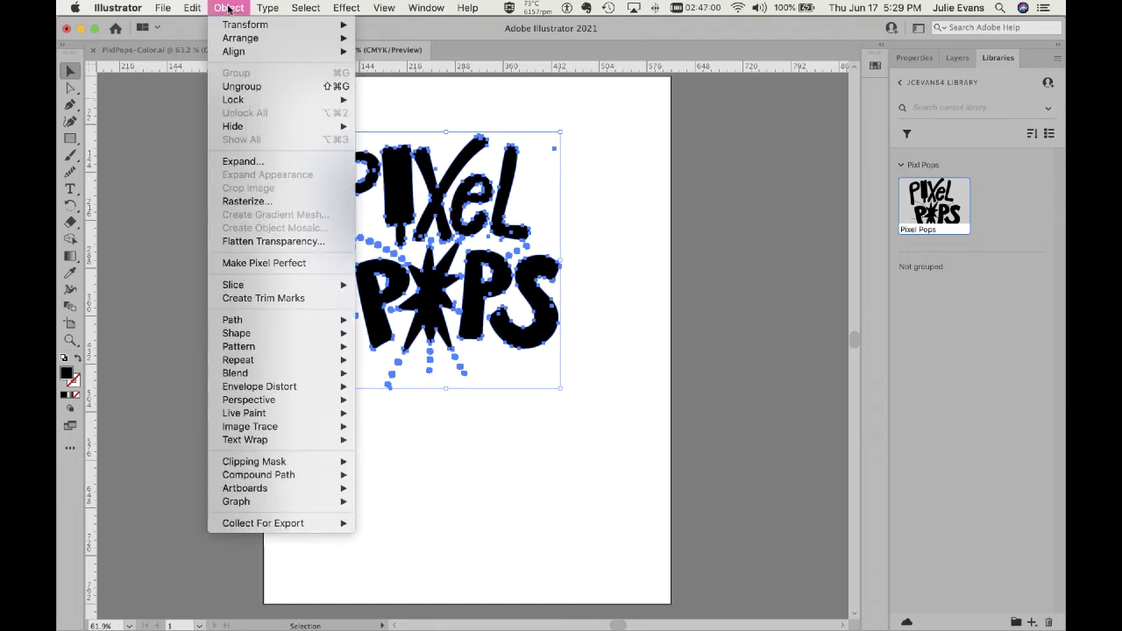
{"action": "left_click", "coordinate": [242, 86]}
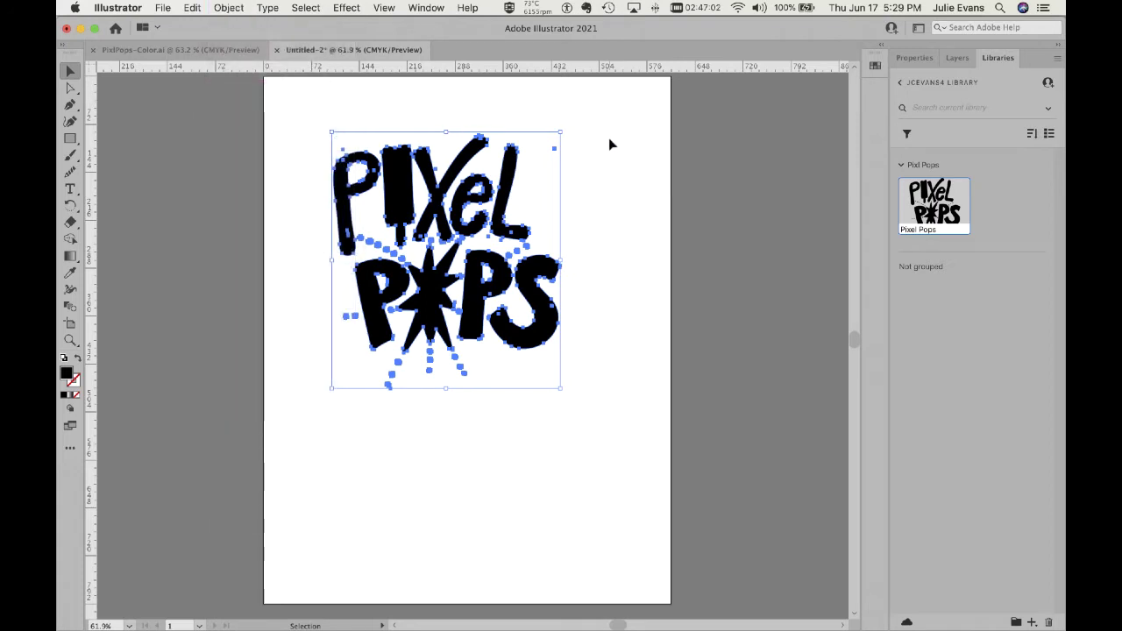
{"action": "left_click", "coordinate": [610, 140]}
Step: Select the L, X, popsicle I and P of PIXEL one at a time to check that each is a separate object
{"action": "left_click", "coordinate": [512, 180]}
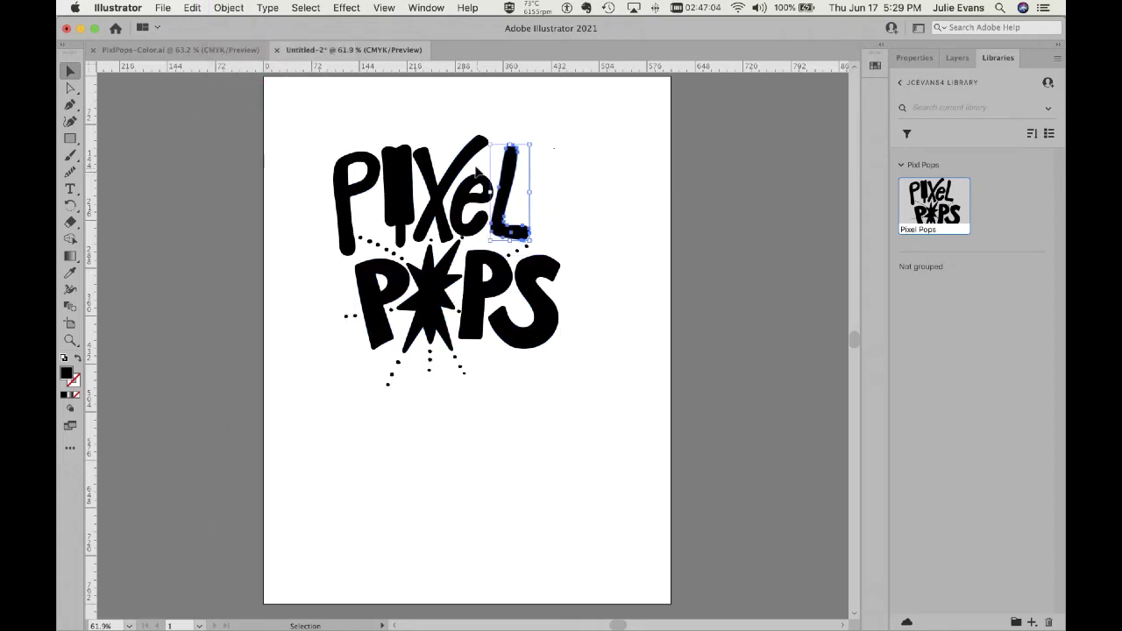
{"action": "left_click", "coordinate": [442, 179]}
{"action": "mouse_move", "coordinate": [396, 180]}
{"action": "left_mouse_down"}
{"action": "mouse_move", "coordinate": [366, 184]}
{"action": "mouse_move", "coordinate": [396, 179]}
{"action": "left_mouse_up"}
{"action": "left_click", "coordinate": [355, 188]}
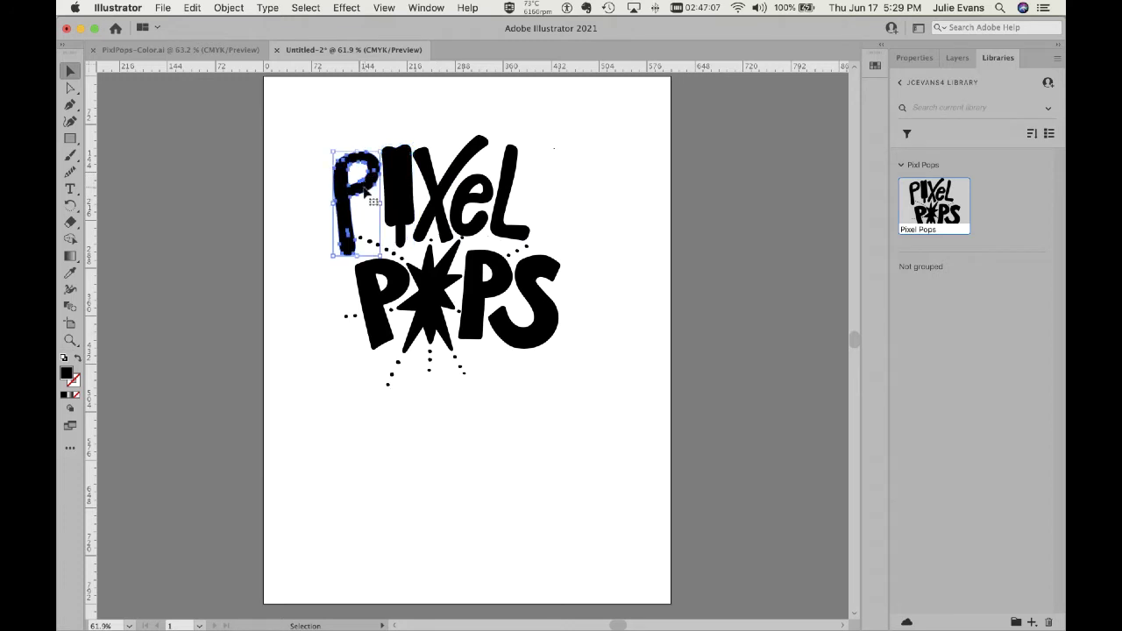
{"action": "left_click", "coordinate": [314, 182]}
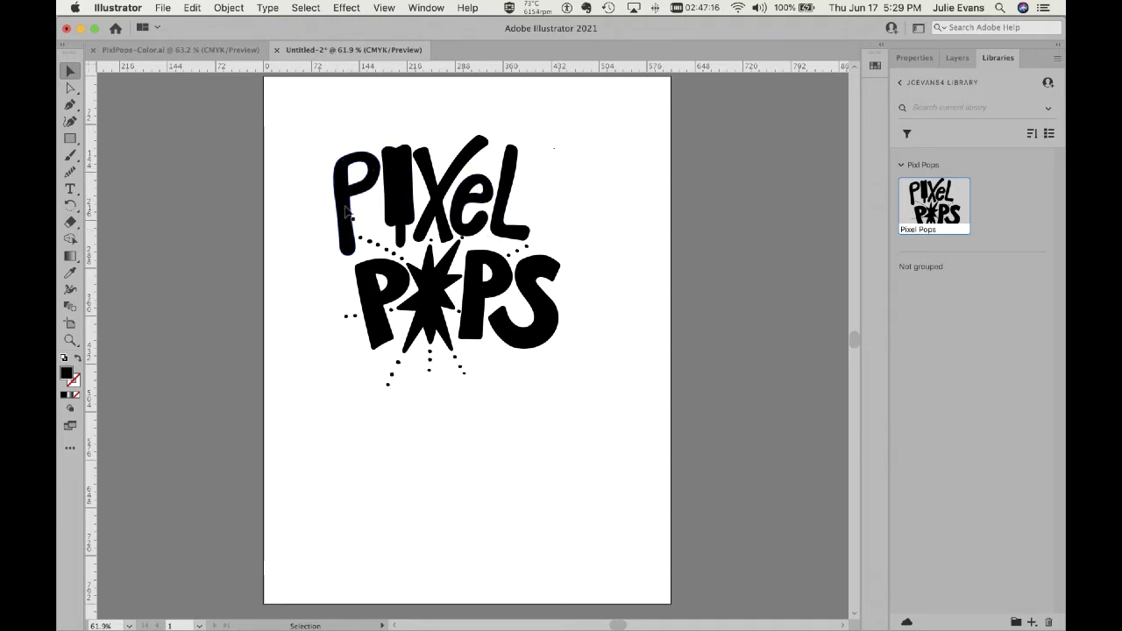
Step: Erase the stray specks on the white background around the PIXEL POPS lettering with the Eraser tool
{"action": "left_click", "coordinate": [70, 340]}
{"action": "left_click_drag", "start_coordinate": [321, 145], "coordinate": [493, 275]}
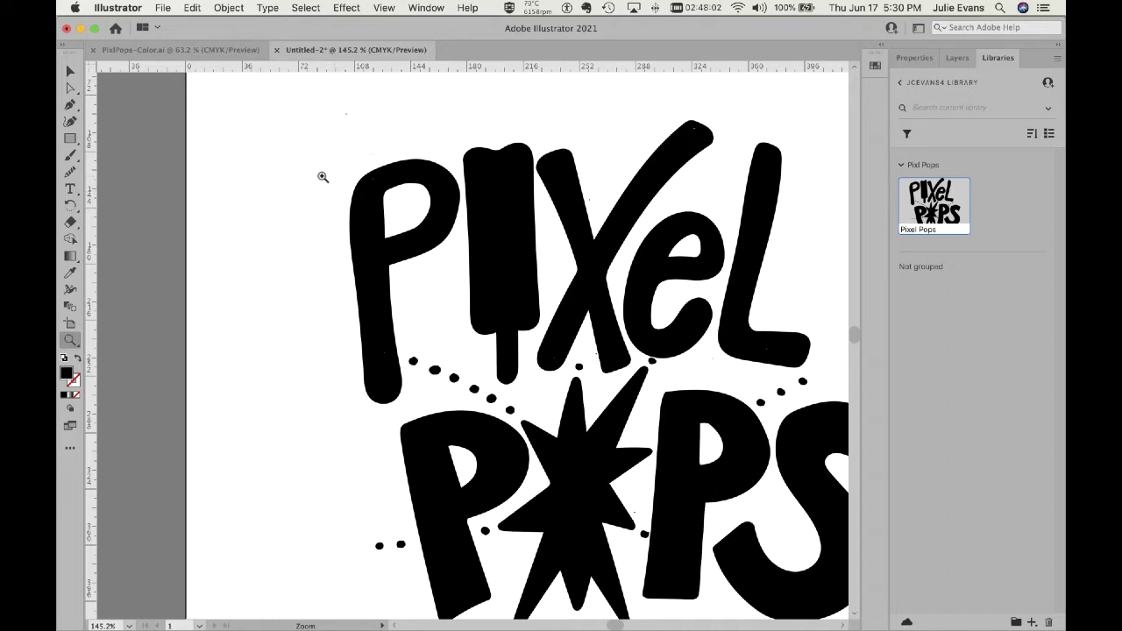
{"action": "key", "text": "space"}
{"action": "left_click_drag", "start_coordinate": [263, 337], "coordinate": [166, 353]}
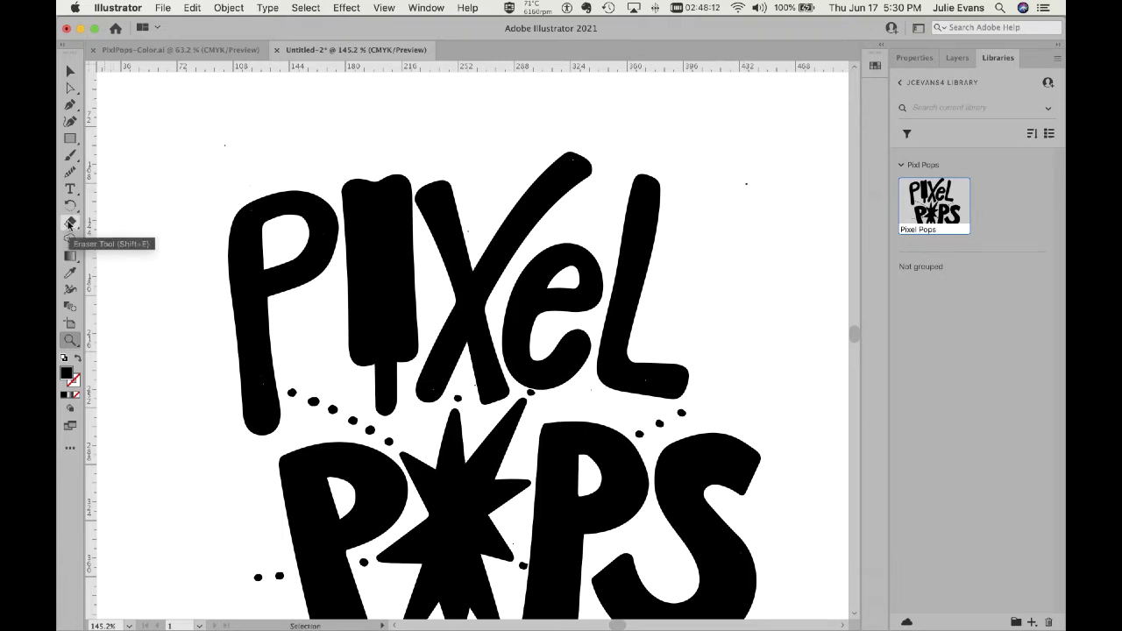
{"action": "left_click", "coordinate": [71, 223]}
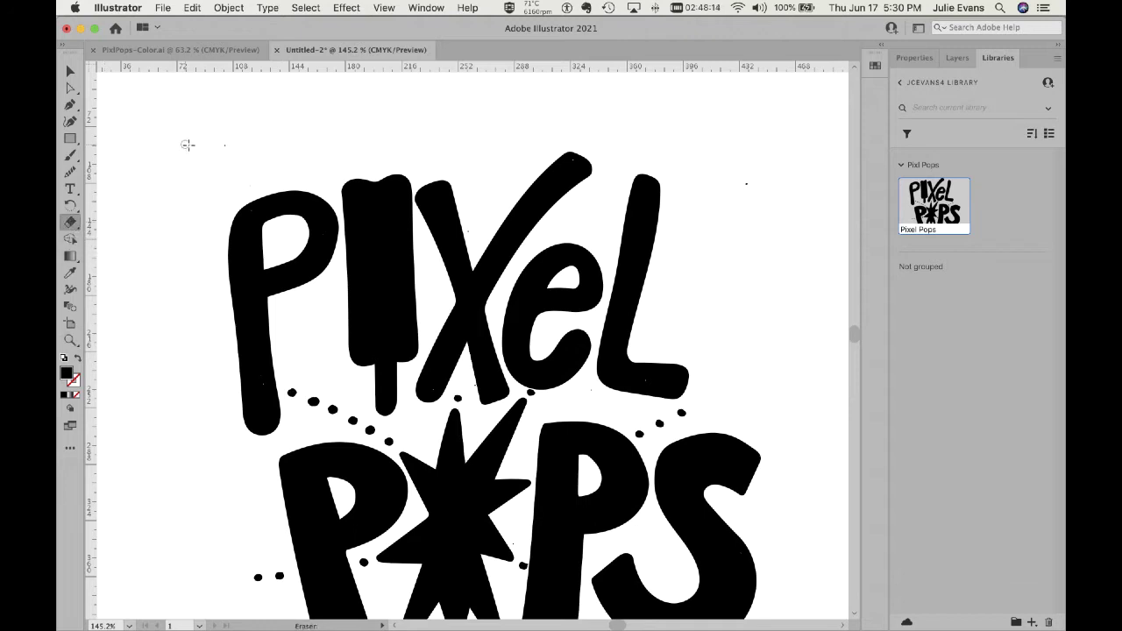
{"action": "left_click_drag", "start_coordinate": [748, 182], "coordinate": [738, 188]}
{"action": "scroll", "coordinate": [252, 469], "scroll_direction": "down", "scroll_amount": 5}
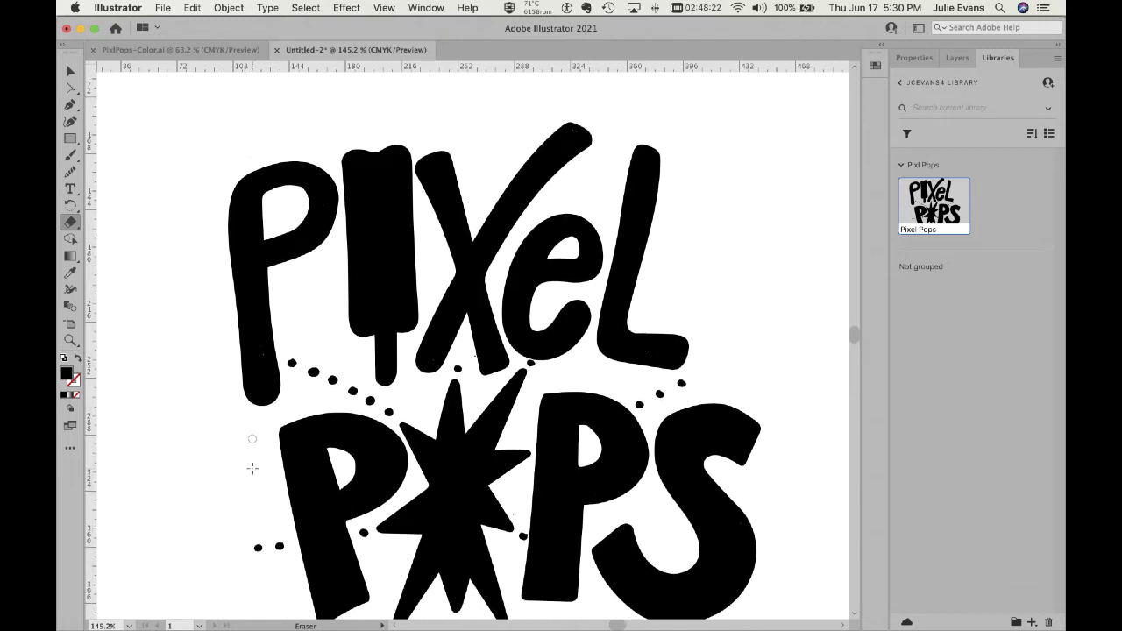
{"action": "scroll", "coordinate": [252, 469], "scroll_direction": "down", "scroll_amount": 1}
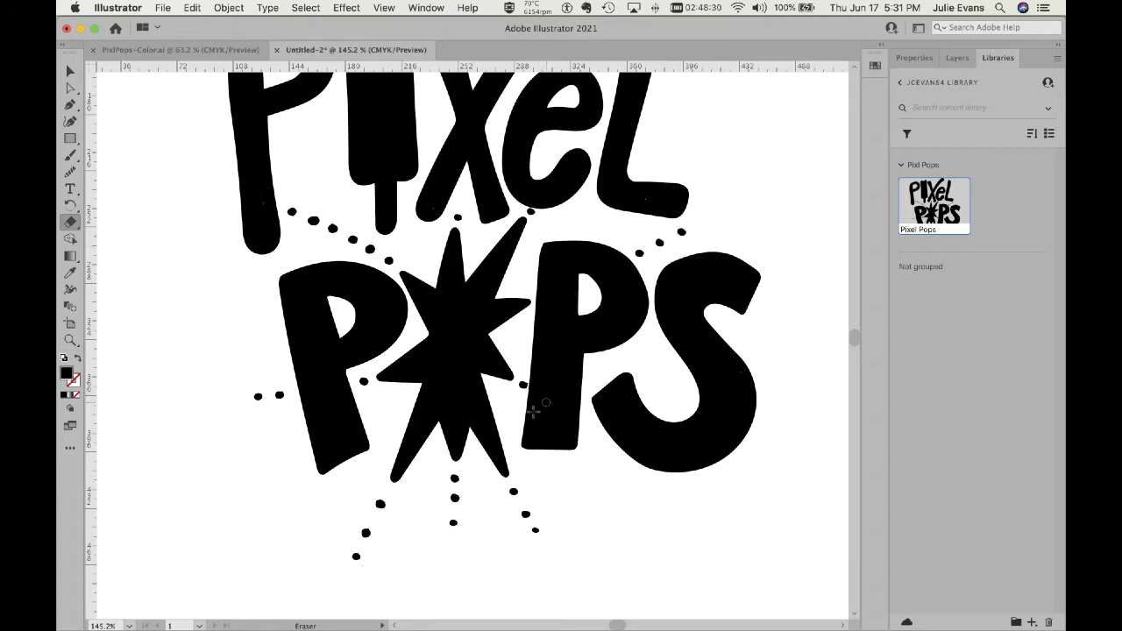
{"action": "scroll", "coordinate": [216, 405], "scroll_direction": "up", "scroll_amount": 5}
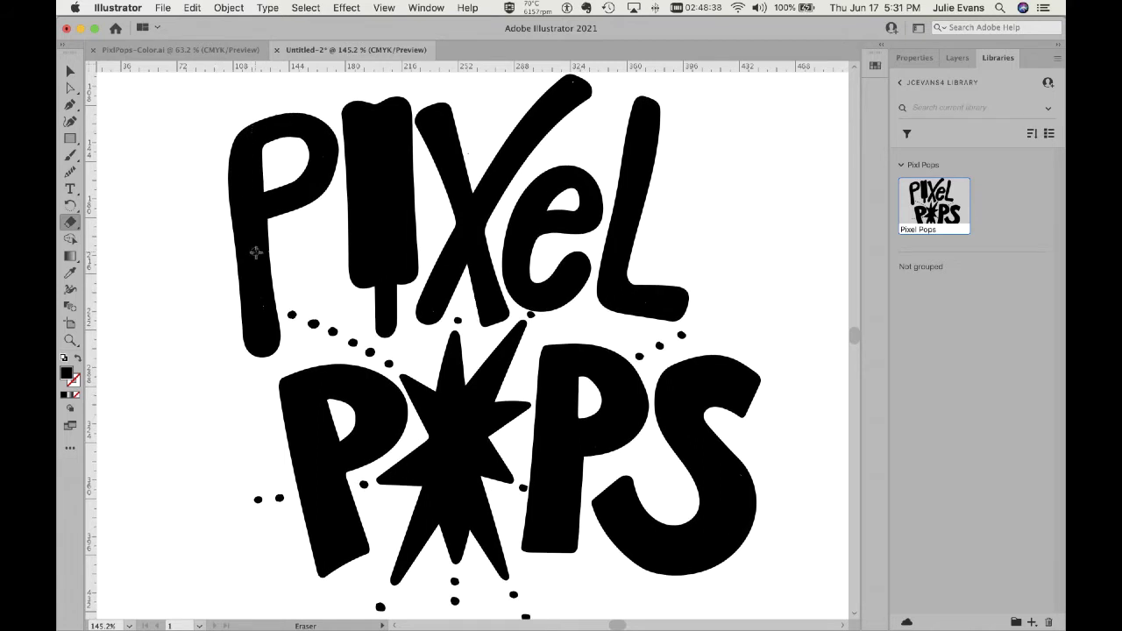
{"action": "left_click", "coordinate": [252, 132]}
{"action": "left_click", "coordinate": [408, 221], "text": "super"}
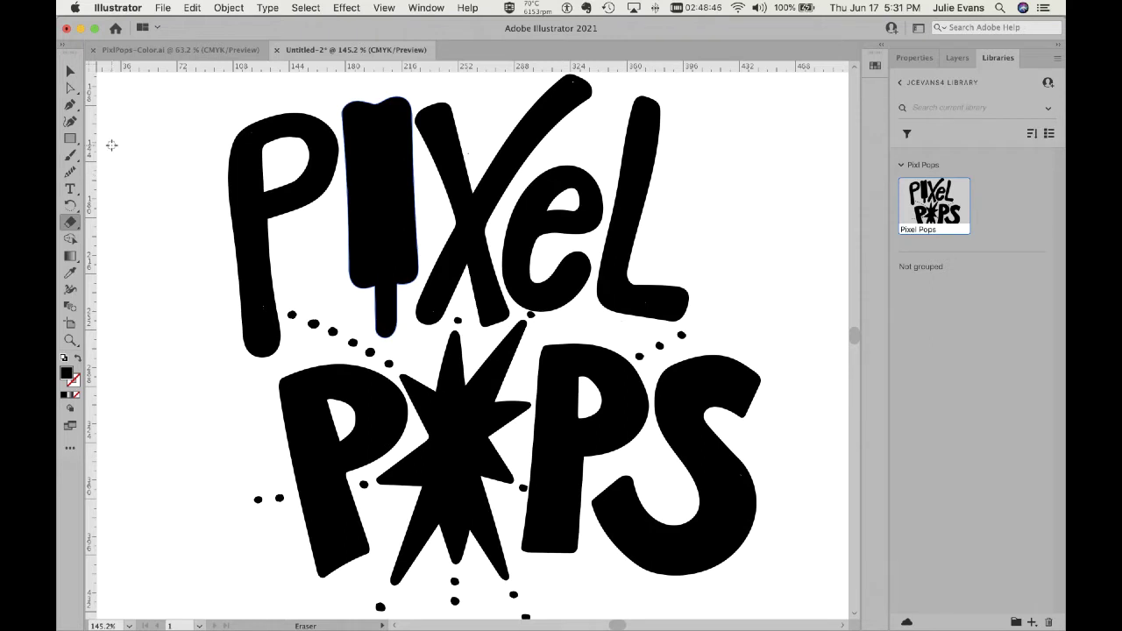
Step: Delete the stray anchor points inside the lower stem of the first P of PIXEL and check the letter's remaining anchor points
{"action": "left_click", "coordinate": [69, 90]}
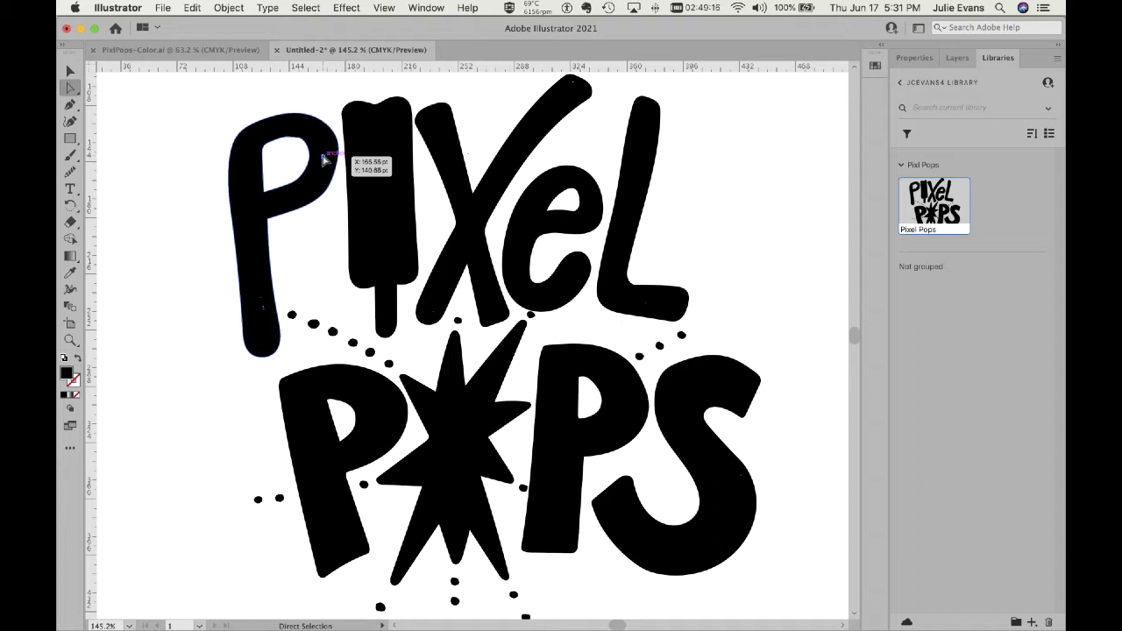
{"action": "left_click", "coordinate": [264, 309]}
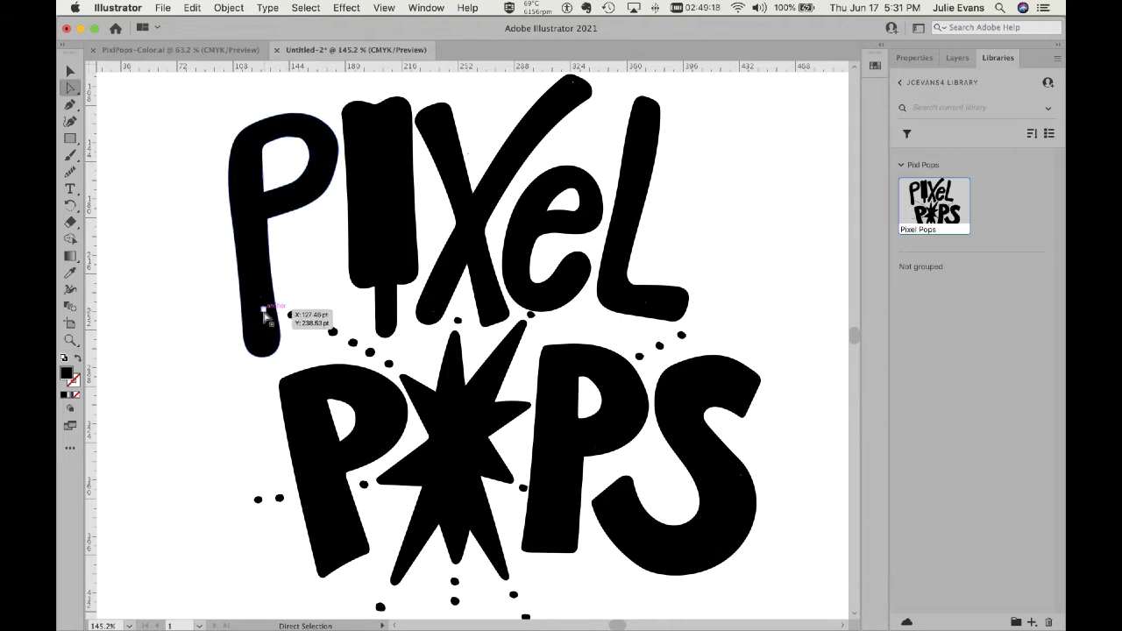
{"action": "left_click", "coordinate": [263, 310]}
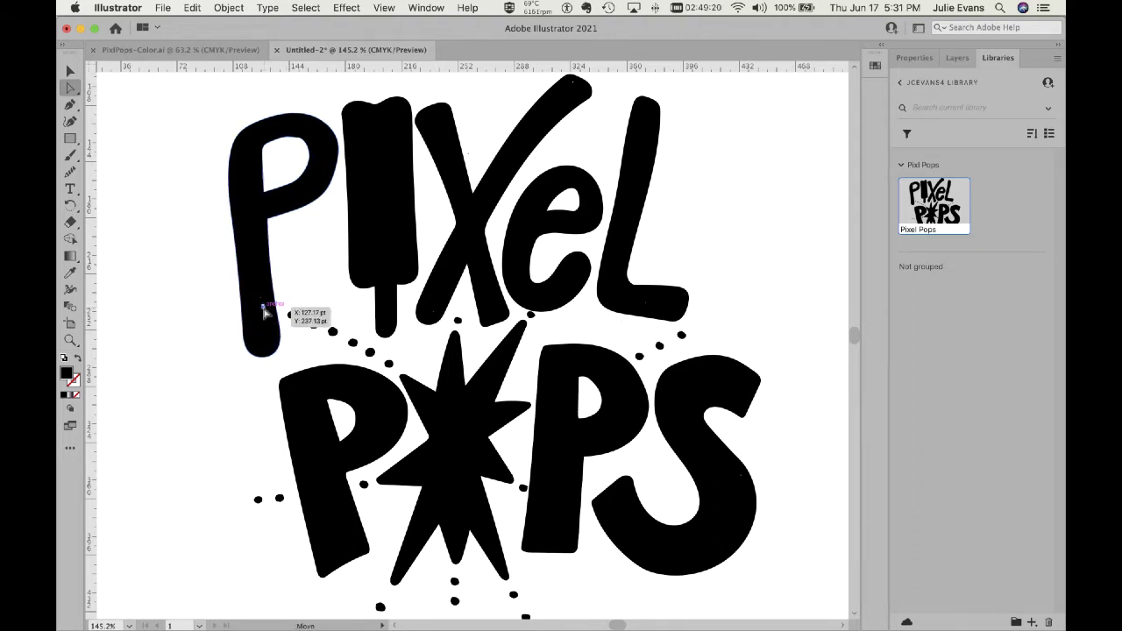
{"action": "left_click", "coordinate": [262, 299]}
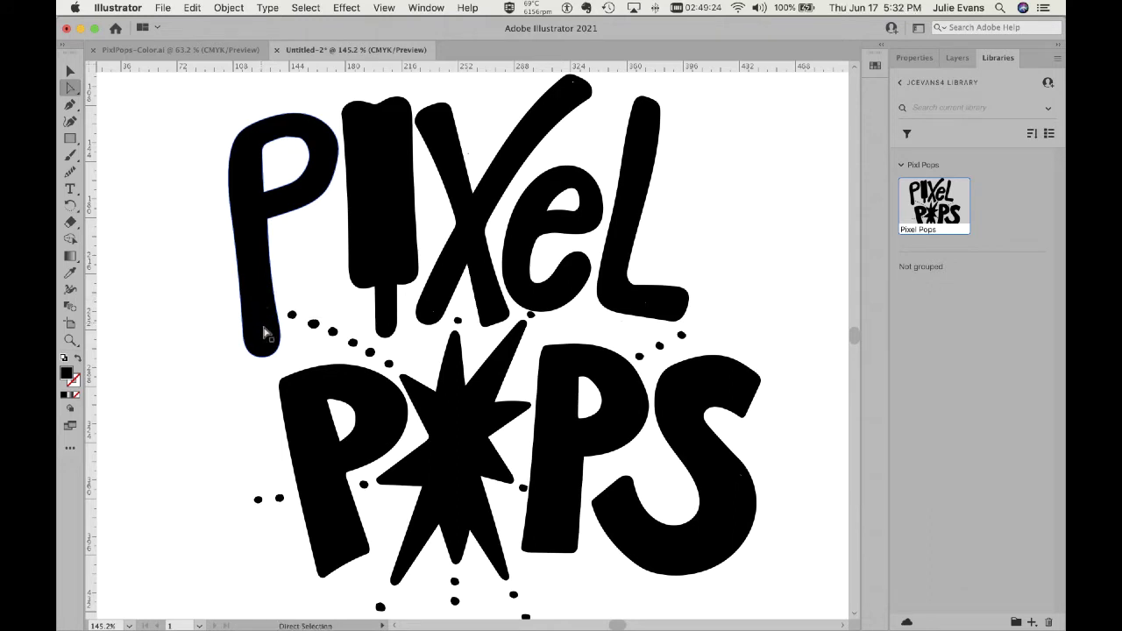
{"action": "left_click", "coordinate": [70, 71]}
{"action": "left_click", "coordinate": [266, 133]}
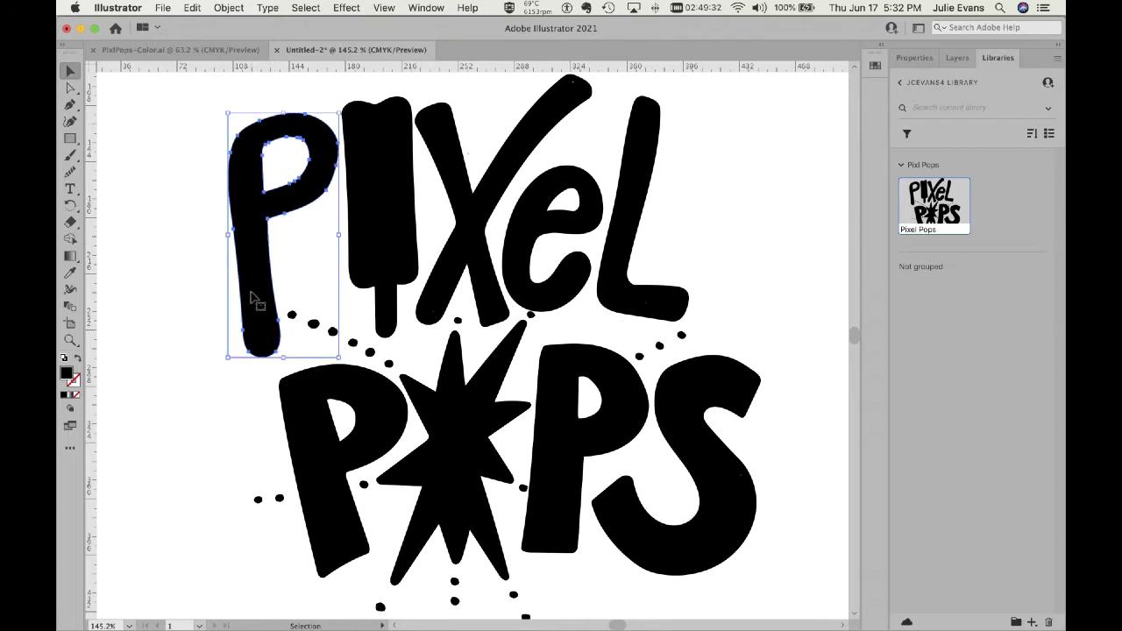
{"action": "left_click", "coordinate": [72, 89]}
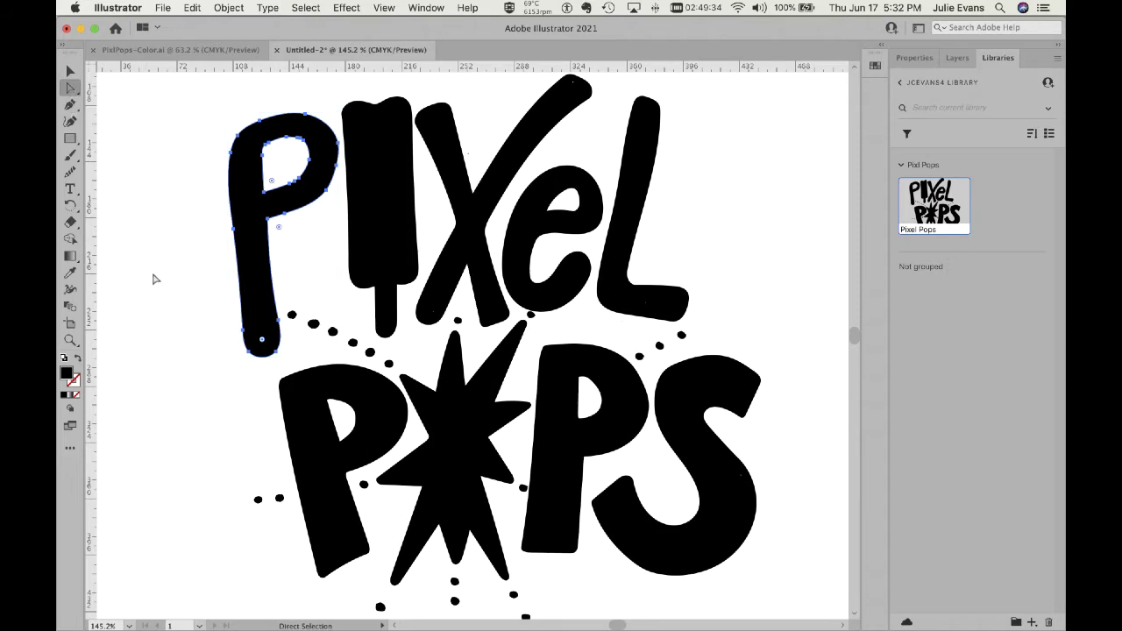
Step: Delete the remaining stray points inside the other letters, such as the X and L, and check the whole lettering at 100% zoom
{"action": "left_click", "coordinate": [433, 313]}
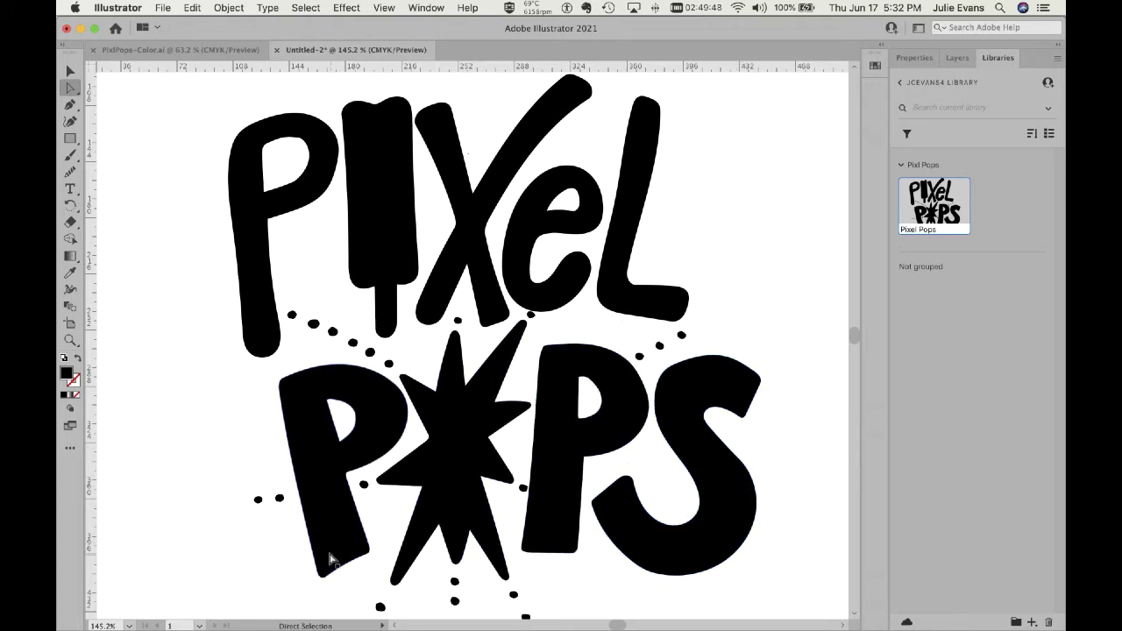
{"action": "scroll", "coordinate": [331, 558], "scroll_direction": "down", "scroll_amount": 2}
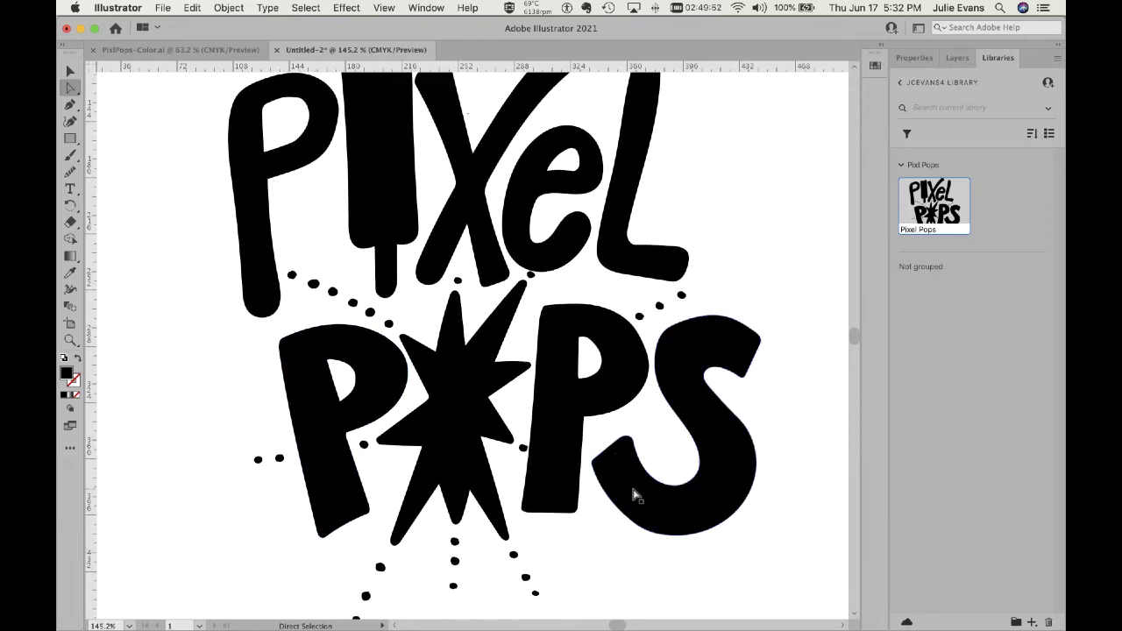
{"action": "scroll", "coordinate": [634, 496], "scroll_direction": "up", "scroll_amount": 1}
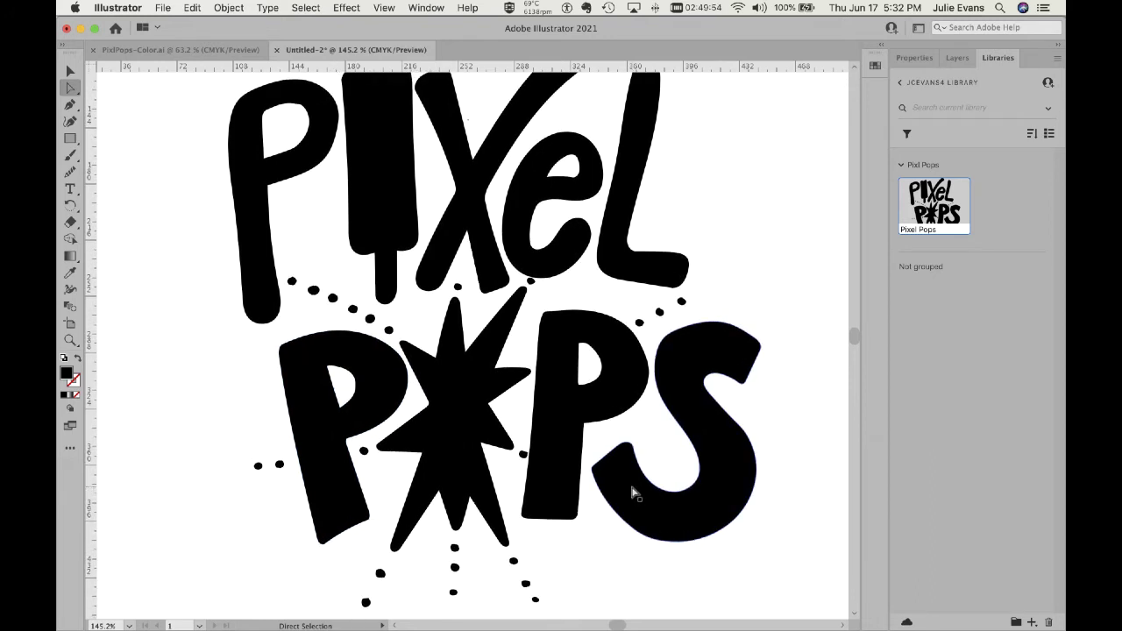
{"action": "key", "text": "super+1"}
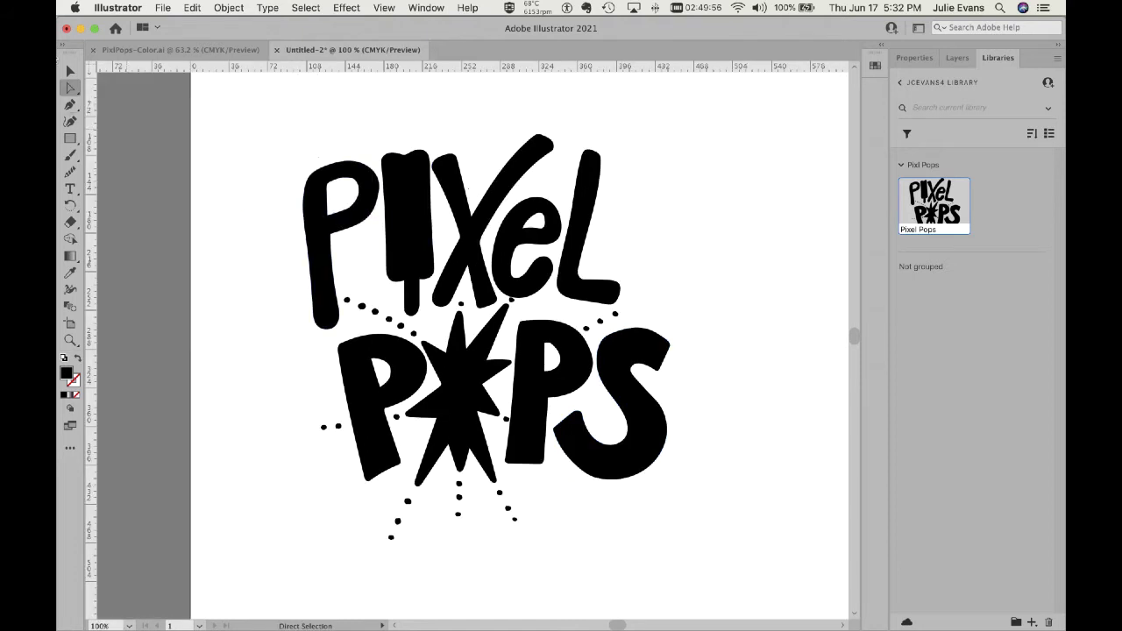
Step: Display the document's color swatches and select the first P of PIXEL as a whole object
{"action": "left_click", "coordinate": [70, 70]}
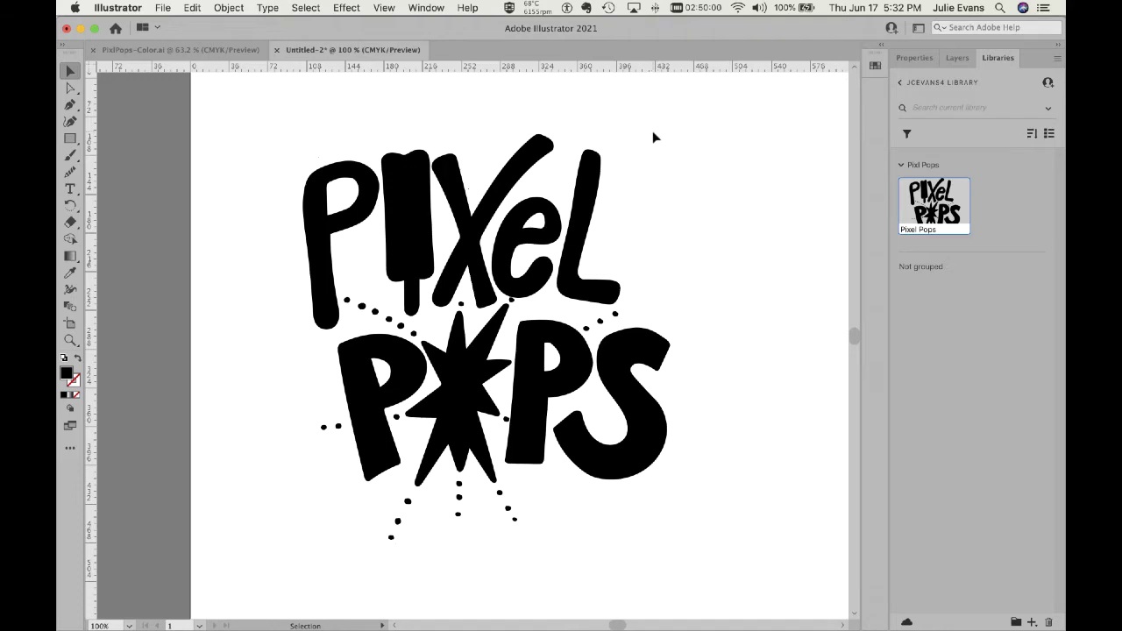
{"action": "left_click", "coordinate": [426, 8]}
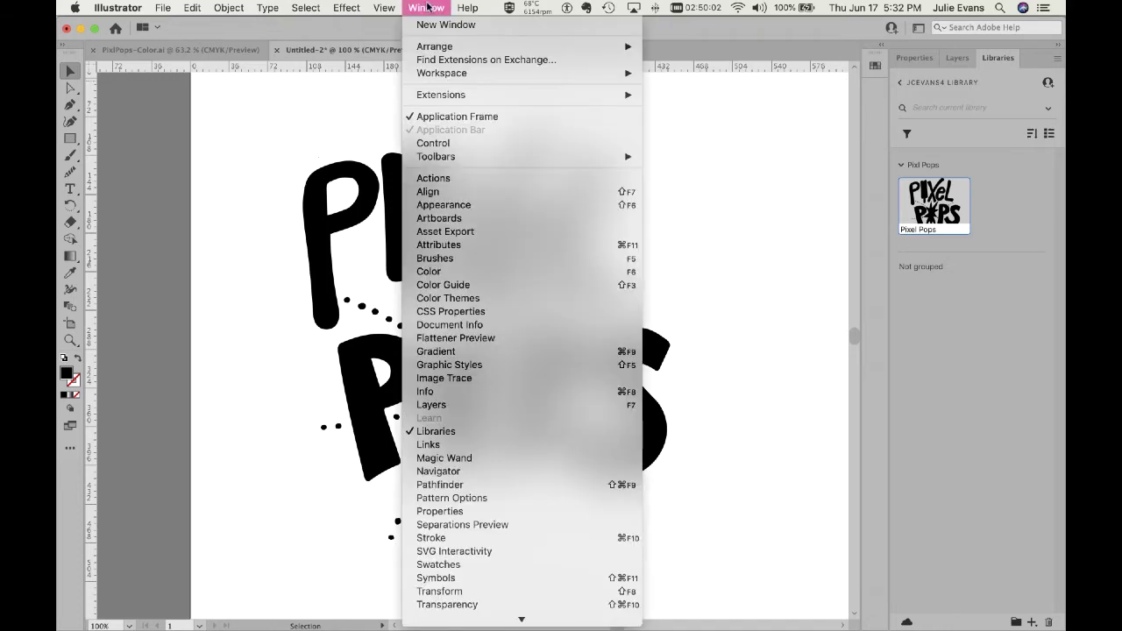
{"action": "left_click", "coordinate": [430, 567]}
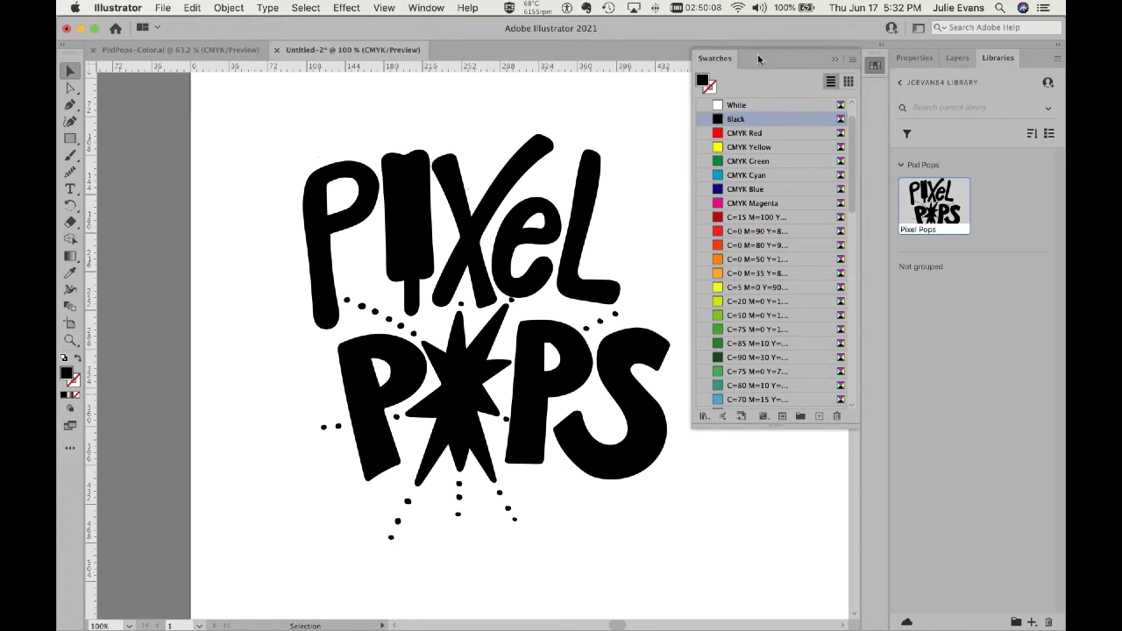
{"action": "left_click", "coordinate": [363, 177]}
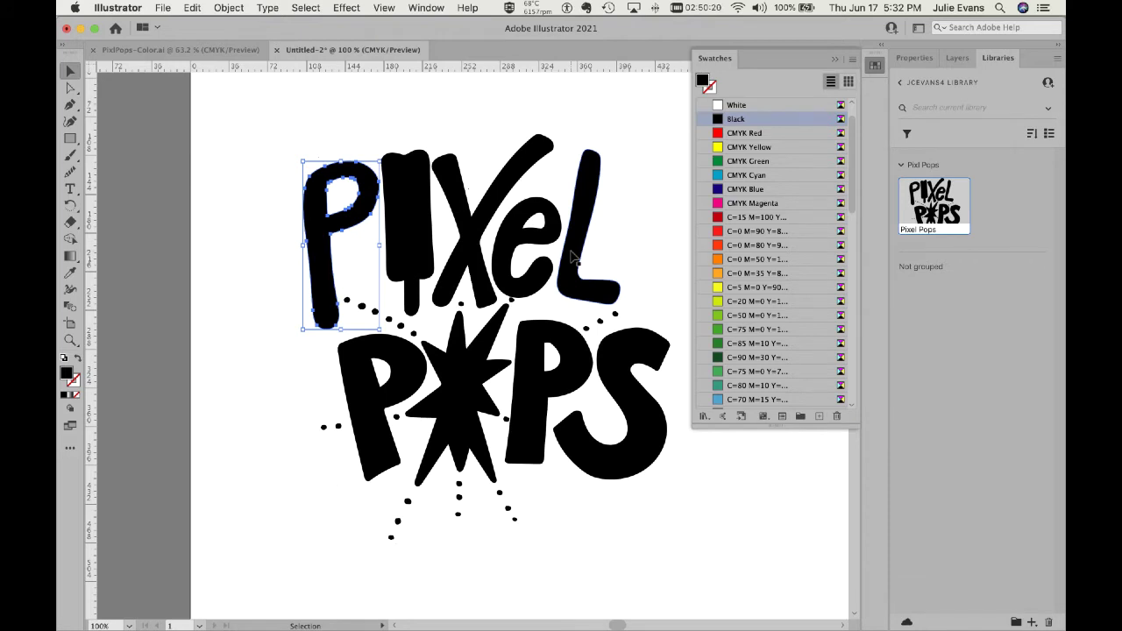
Step: Browse the available swatch libraries without opening one, and make the swatch list slightly taller
{"action": "left_click", "coordinate": [852, 60]}
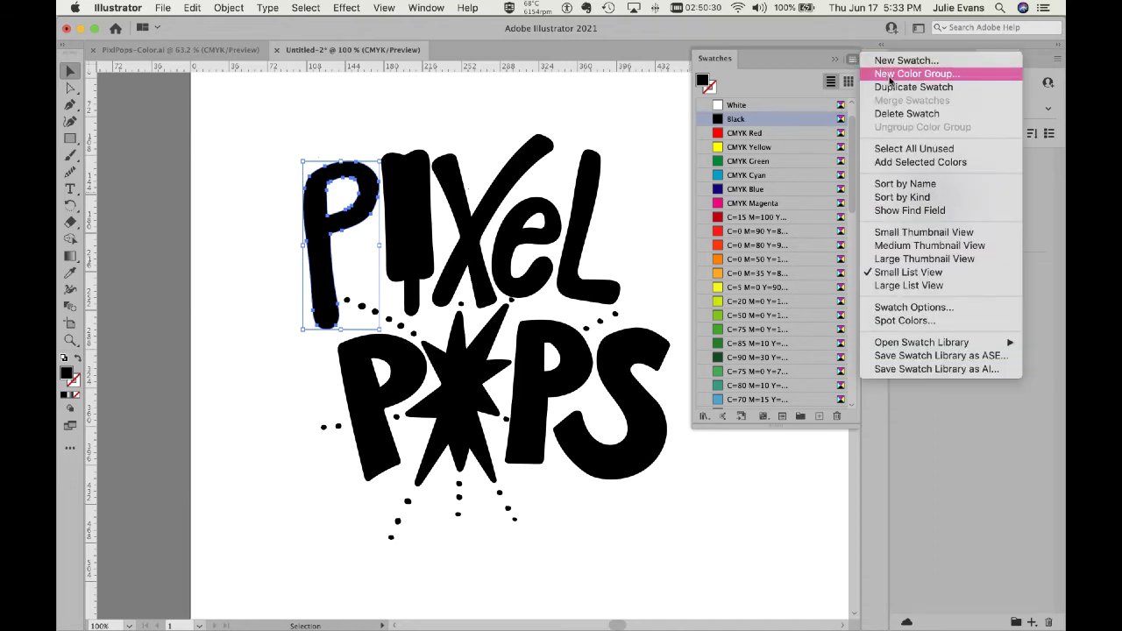
{"action": "mouse_move", "coordinate": [911, 344]}
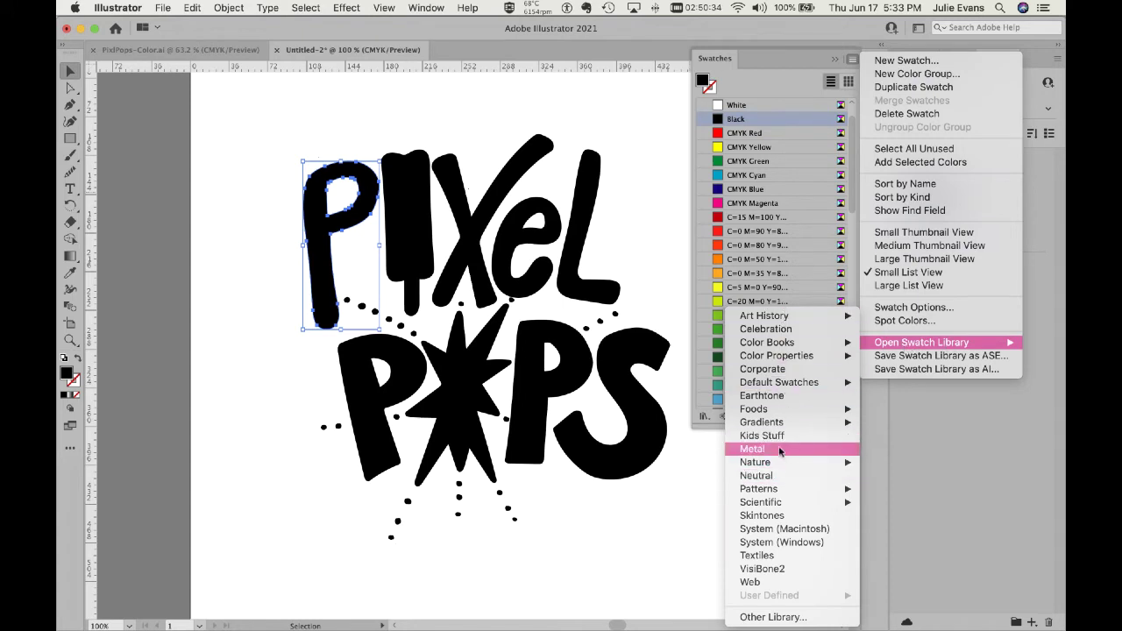
{"action": "left_click", "coordinate": [770, 81]}
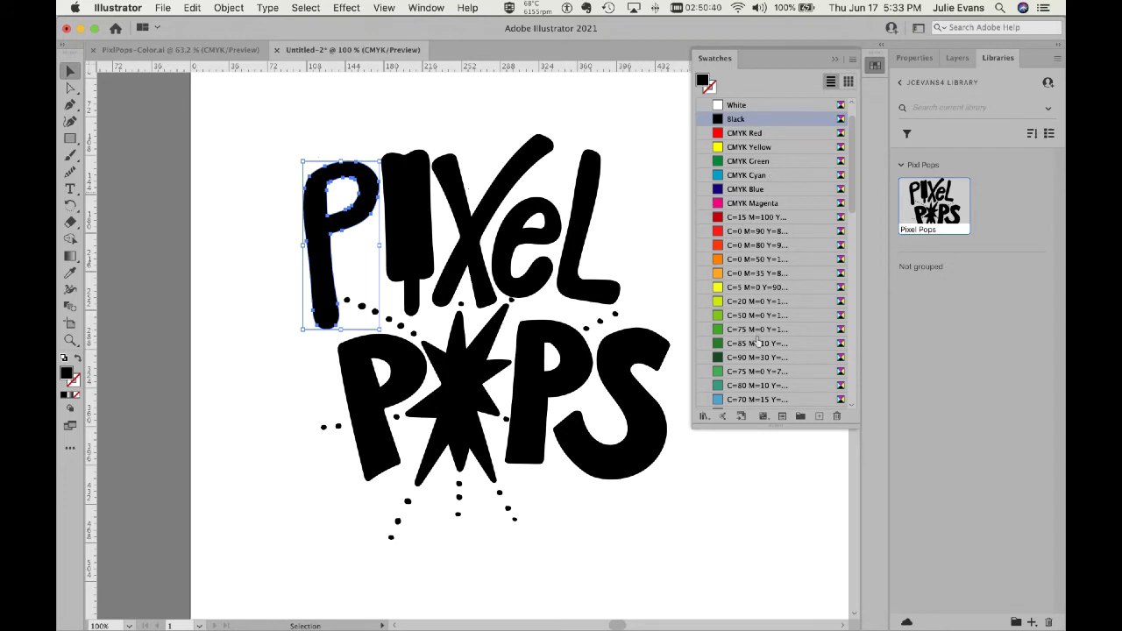
{"action": "mouse_move", "coordinate": [774, 427]}
{"action": "left_mouse_down"}
{"action": "mouse_move", "coordinate": [776, 485]}
{"action": "mouse_move", "coordinate": [791, 426]}
{"action": "left_mouse_up"}
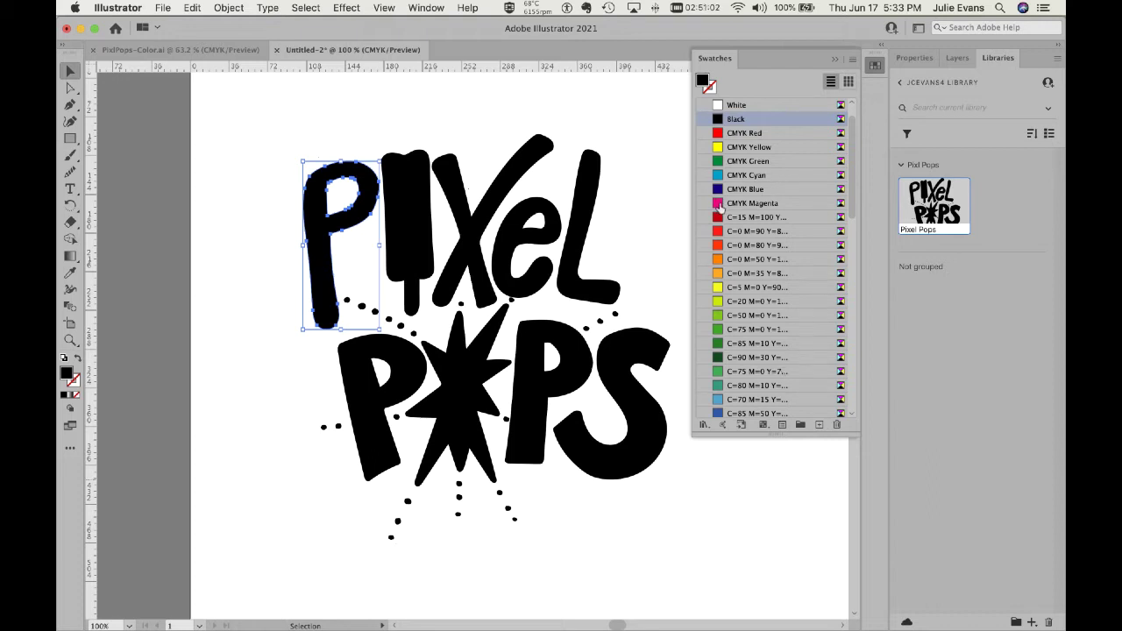
Step: Fill the P of PIXEL with the red C=0 M=90 swatch, the X with CMYK Cyan and the E with teal C=80 M=10
{"action": "left_click", "coordinate": [717, 230]}
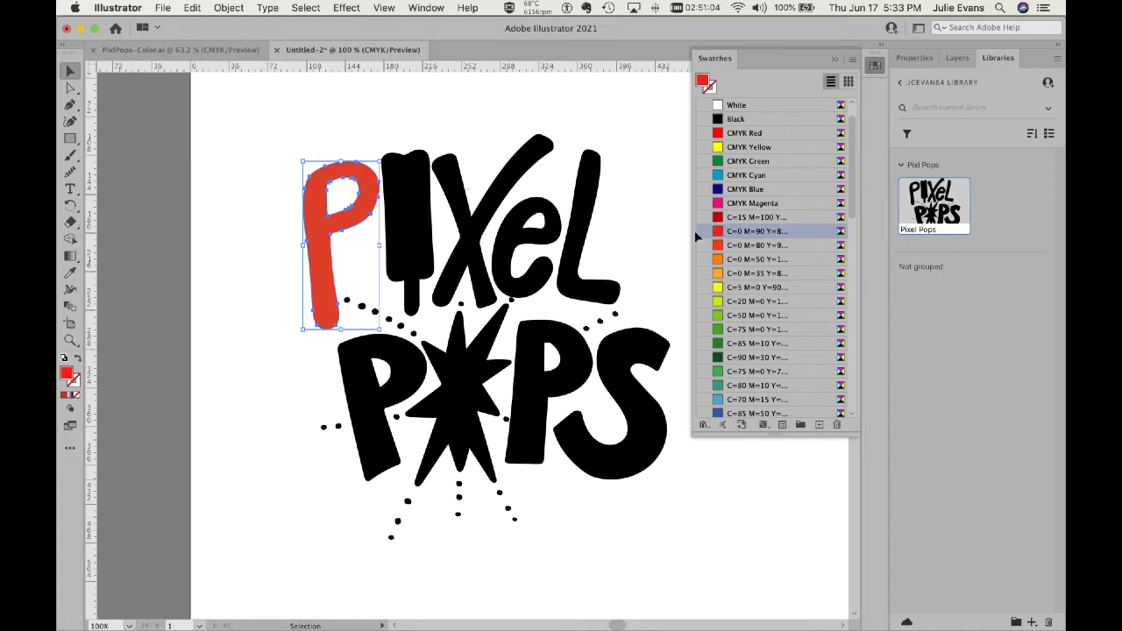
{"action": "key", "text": "super+alt+bracketright"}
{"action": "left_click", "coordinate": [725, 175]}
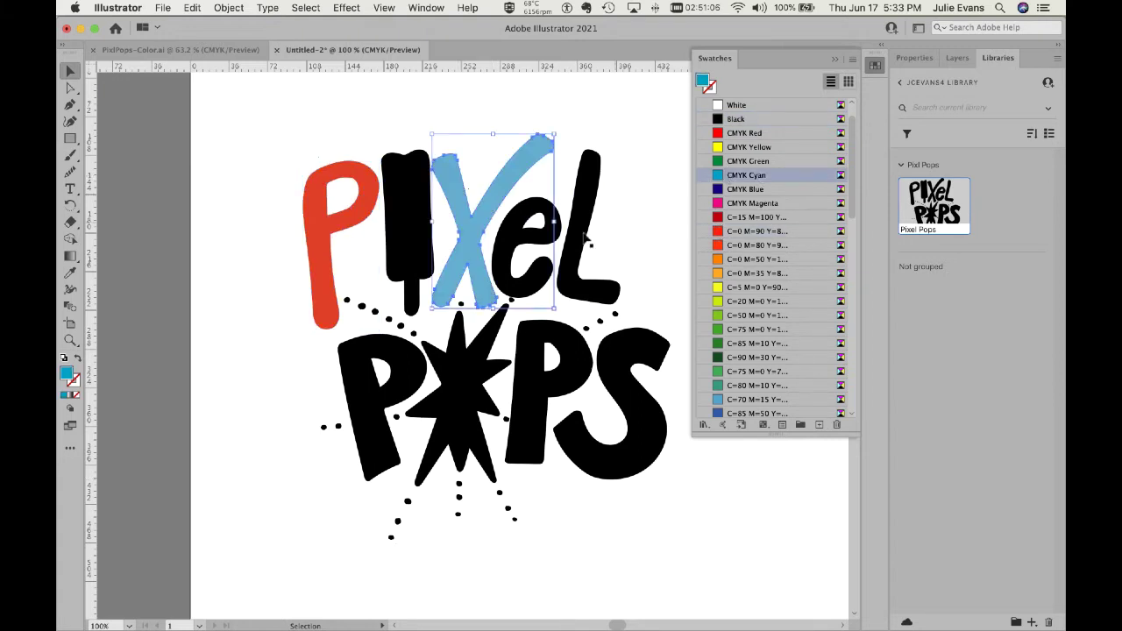
{"action": "key", "text": "super+alt+bracketright"}
{"action": "left_click", "coordinate": [721, 389]}
Step: Fill the popsicle-shaped I of PIXEL with CMYK Magenta and the L with the bright green C=75 M=0 swatch
{"action": "left_click", "coordinate": [405, 184]}
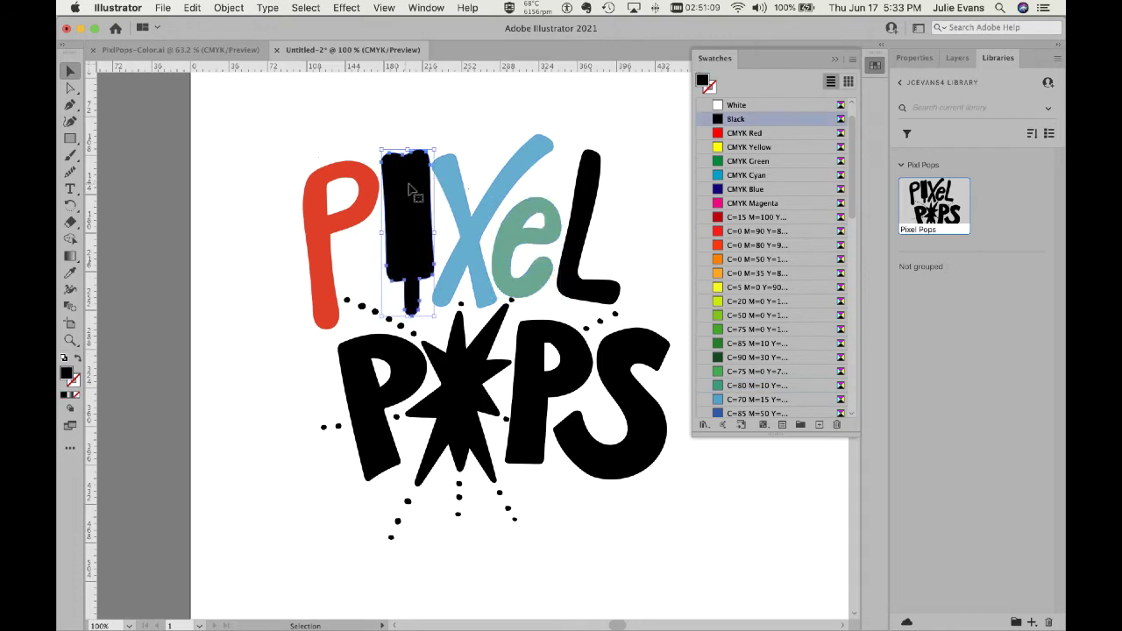
{"action": "left_click", "coordinate": [736, 202]}
{"action": "key", "text": "super+alt+bracketright"}
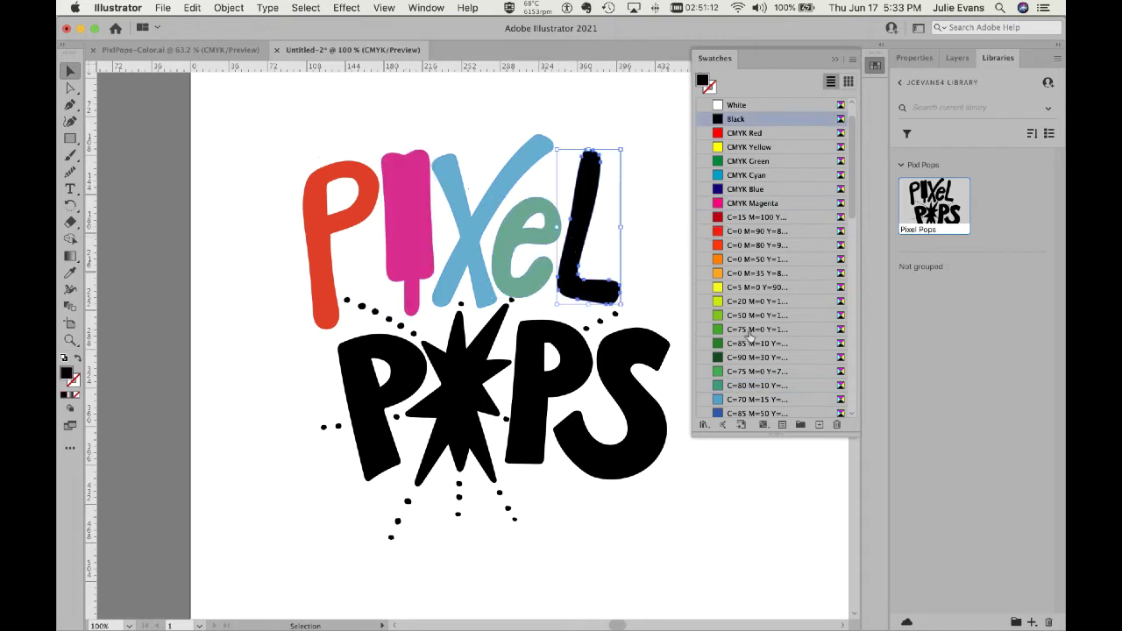
{"action": "left_click", "coordinate": [755, 331]}
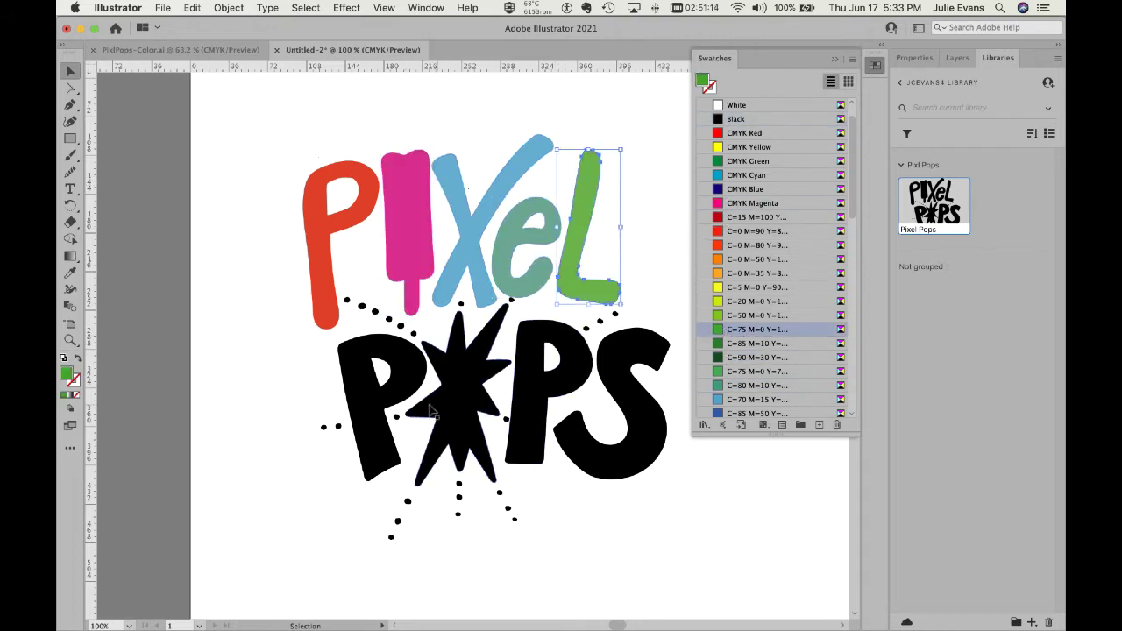
Step: Fill the first P of POPS with the purple C=50 M=100 swatch and the starburst with the orange C=0 M=50 swatch
{"action": "left_click", "coordinate": [369, 406]}
{"action": "scroll", "coordinate": [749, 396], "scroll_direction": "down", "scroll_amount": 5}
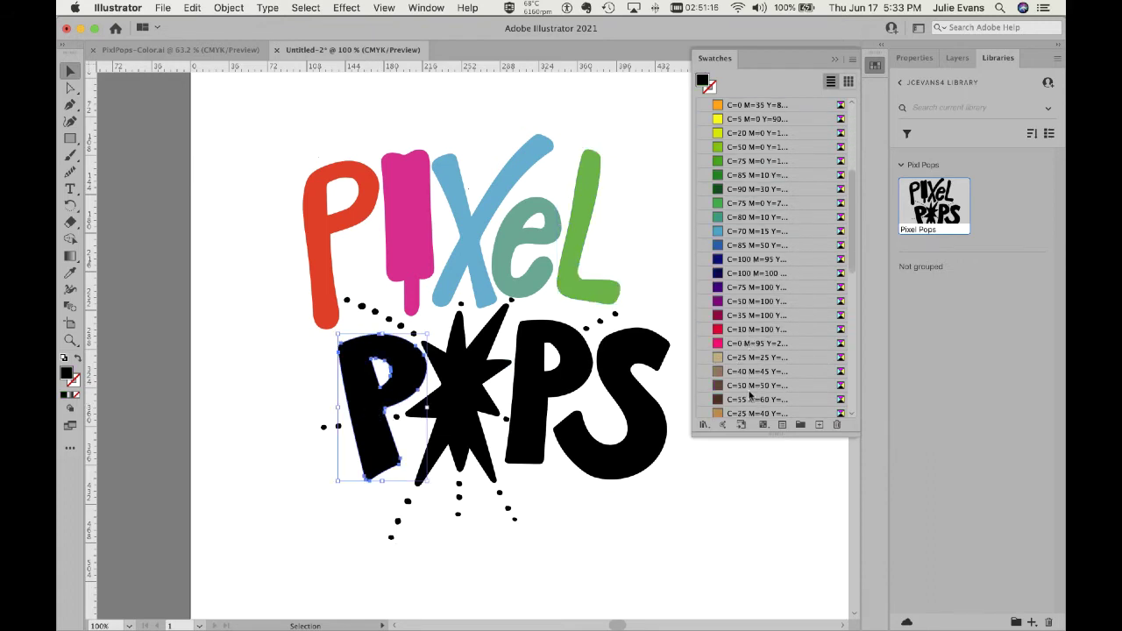
{"action": "left_click", "coordinate": [755, 301]}
{"action": "left_click", "coordinate": [457, 359]}
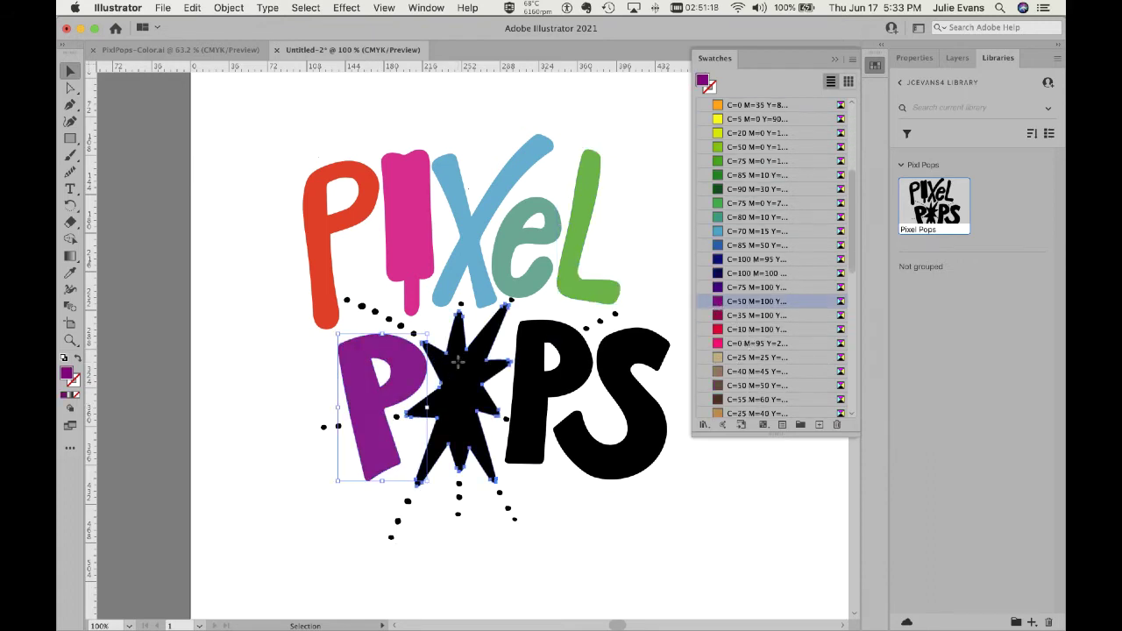
{"action": "left_click", "coordinate": [743, 245]}
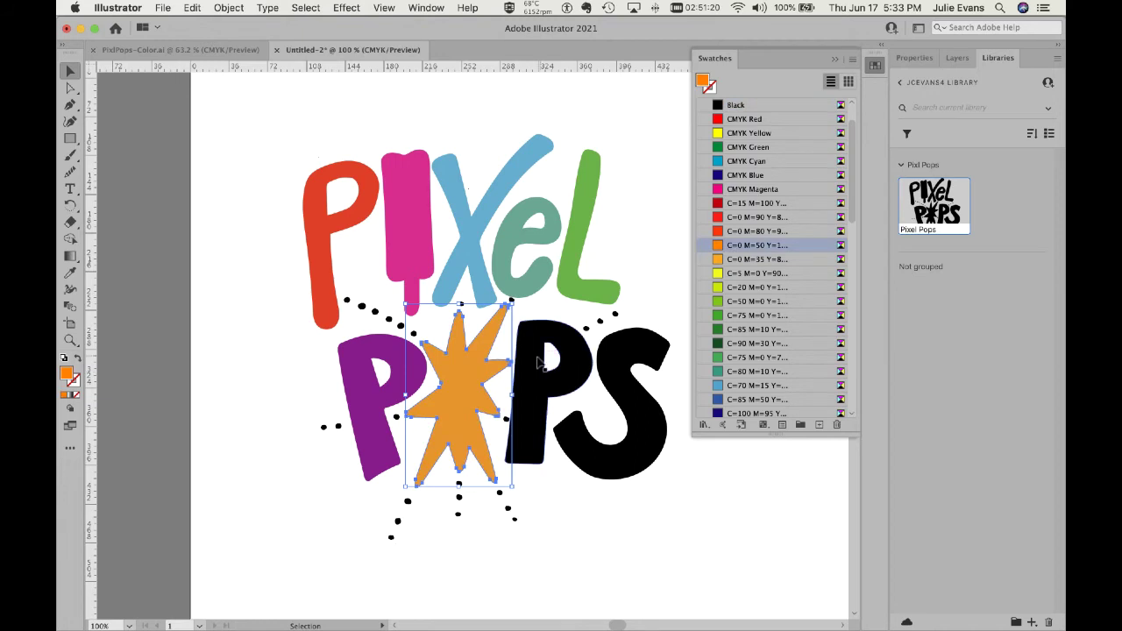
Step: Fill the second P of POPS with the green C=85 M=10 swatch and the S with the blue C=85 M=50 swatch
{"action": "left_click", "coordinate": [543, 364]}
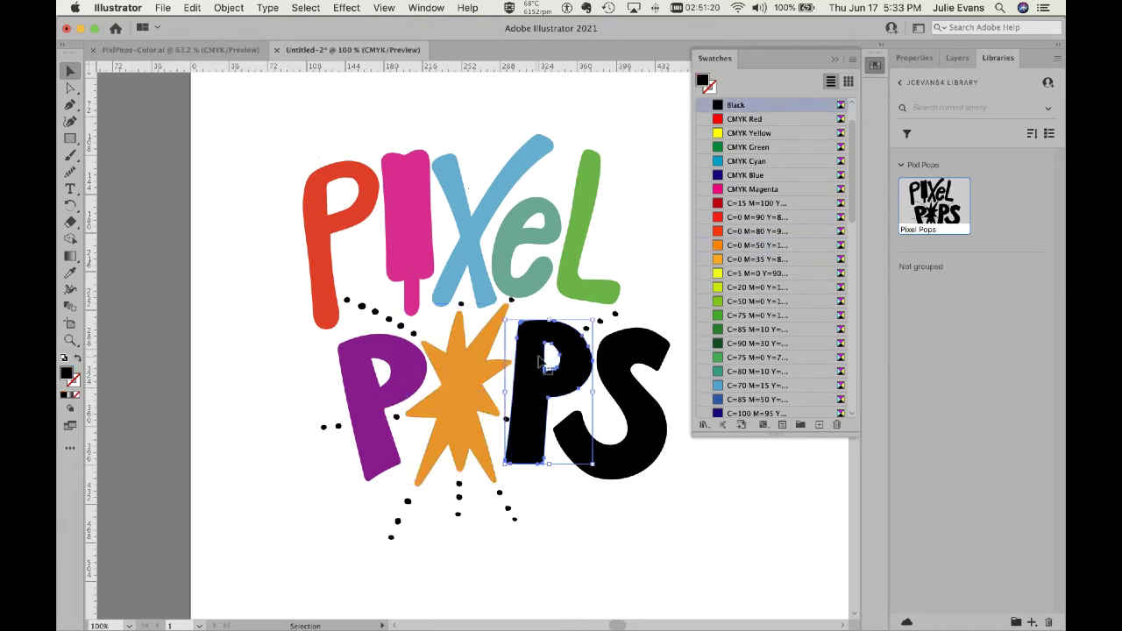
{"action": "left_click", "coordinate": [743, 330]}
{"action": "left_click", "coordinate": [635, 391]}
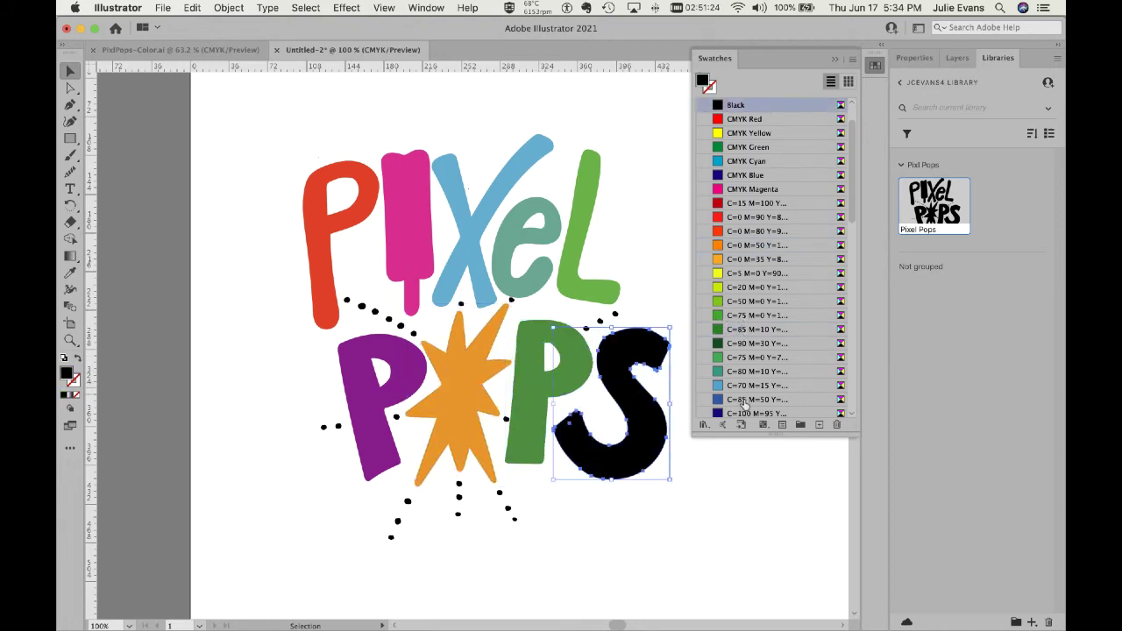
{"action": "left_click", "coordinate": [744, 400]}
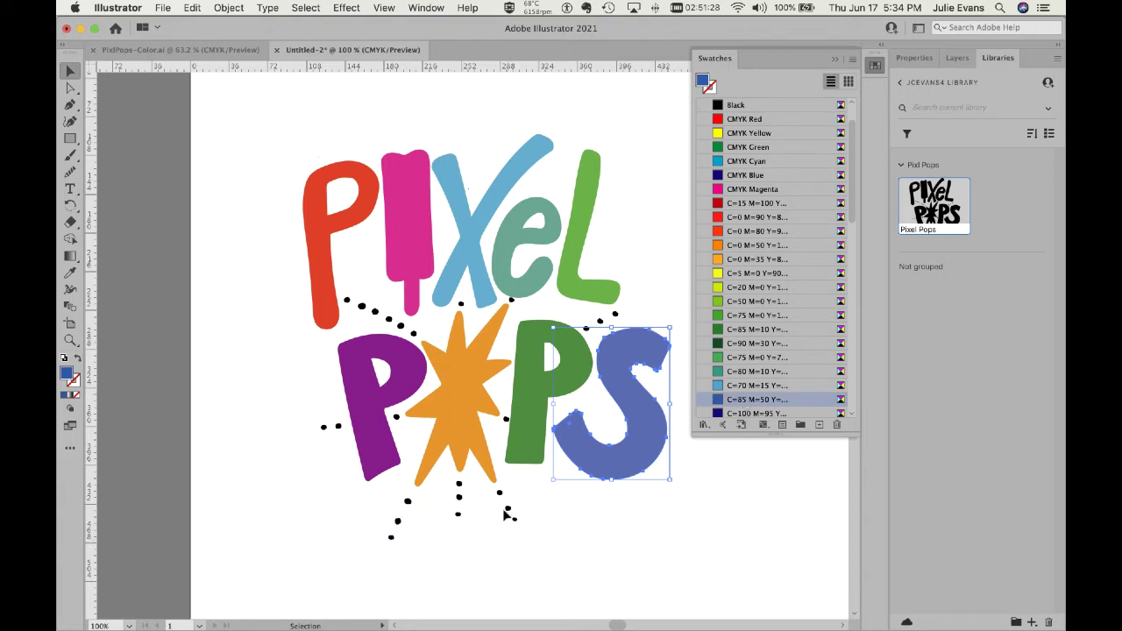
{"action": "left_click", "coordinate": [547, 532]}
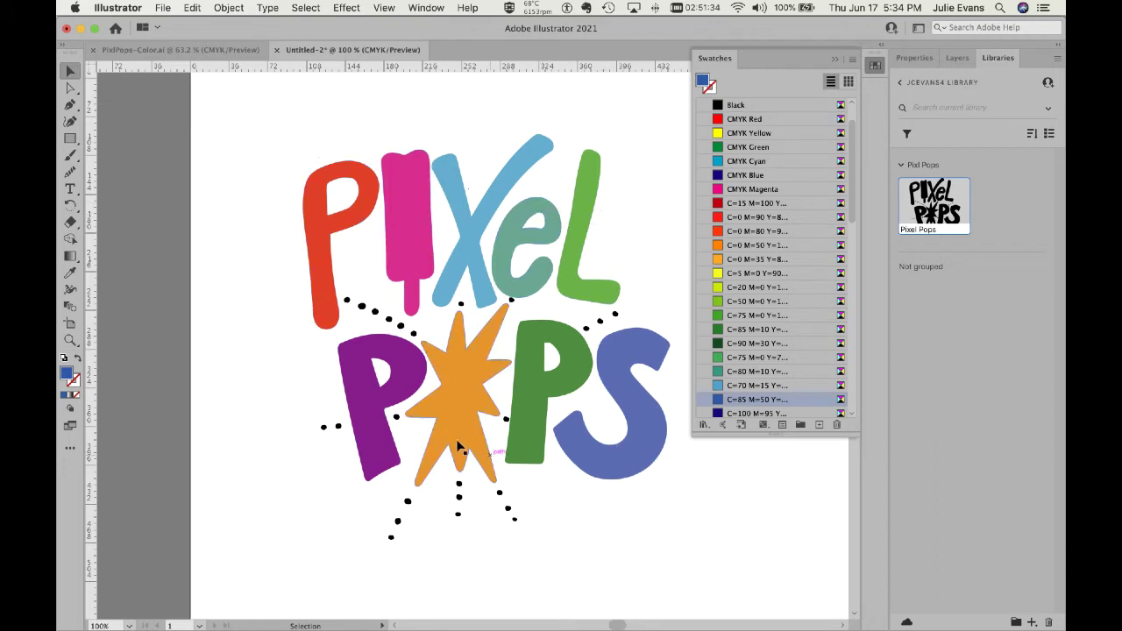
Step: Select every black dot around the starburst by its matching fill color and clear the selection again
{"action": "left_click", "coordinate": [397, 521]}
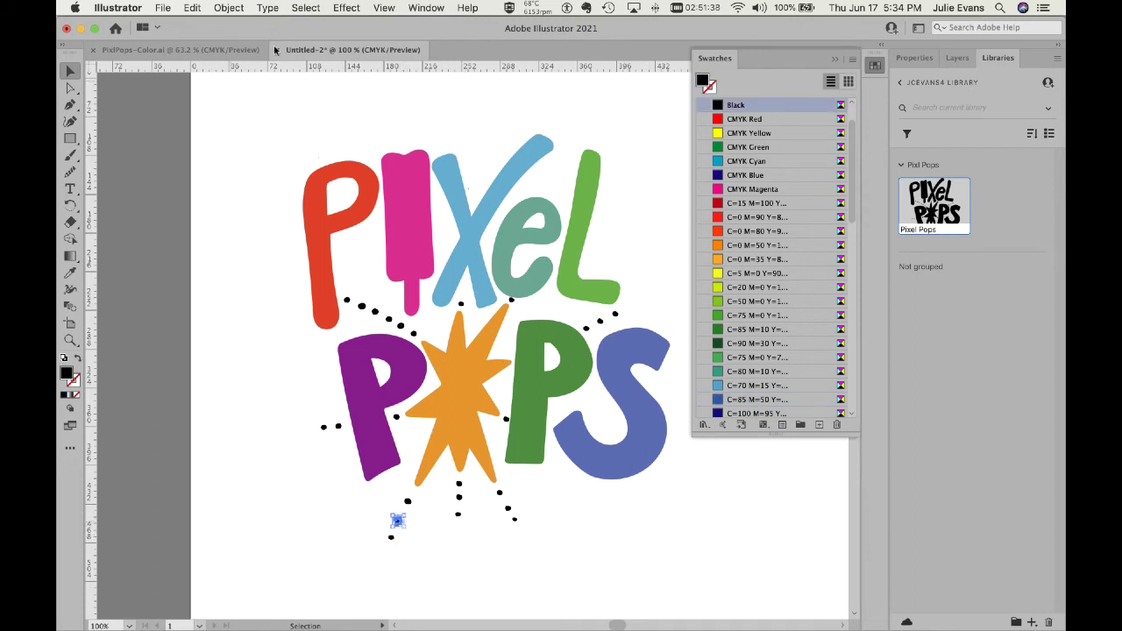
{"action": "left_click", "coordinate": [304, 9]}
{"action": "mouse_move", "coordinate": [315, 135]}
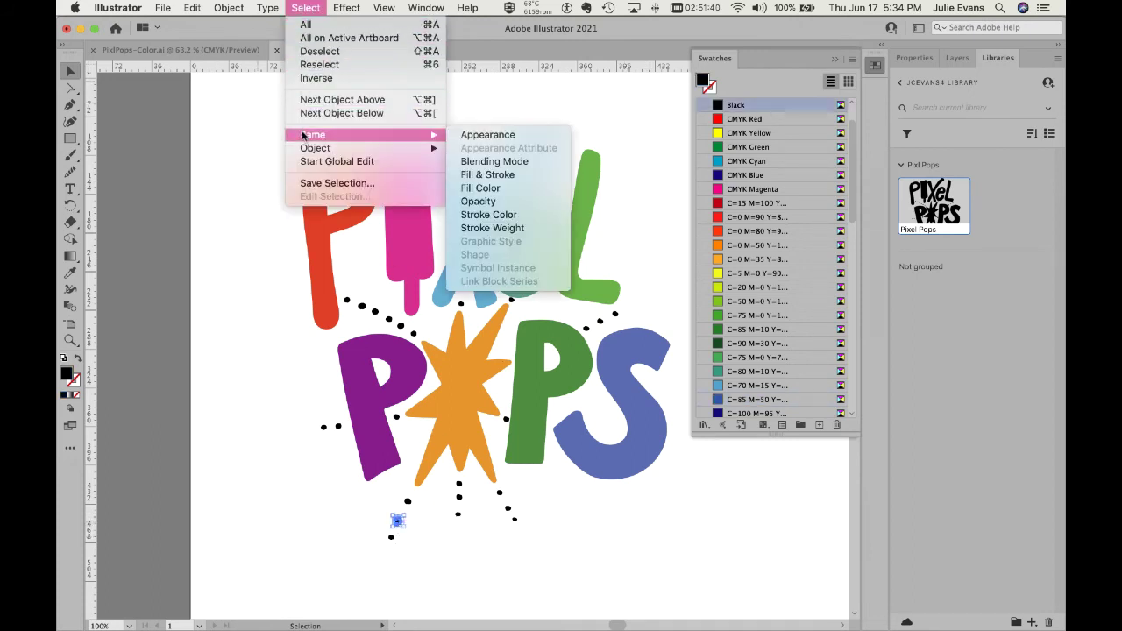
{"action": "left_click", "coordinate": [474, 186]}
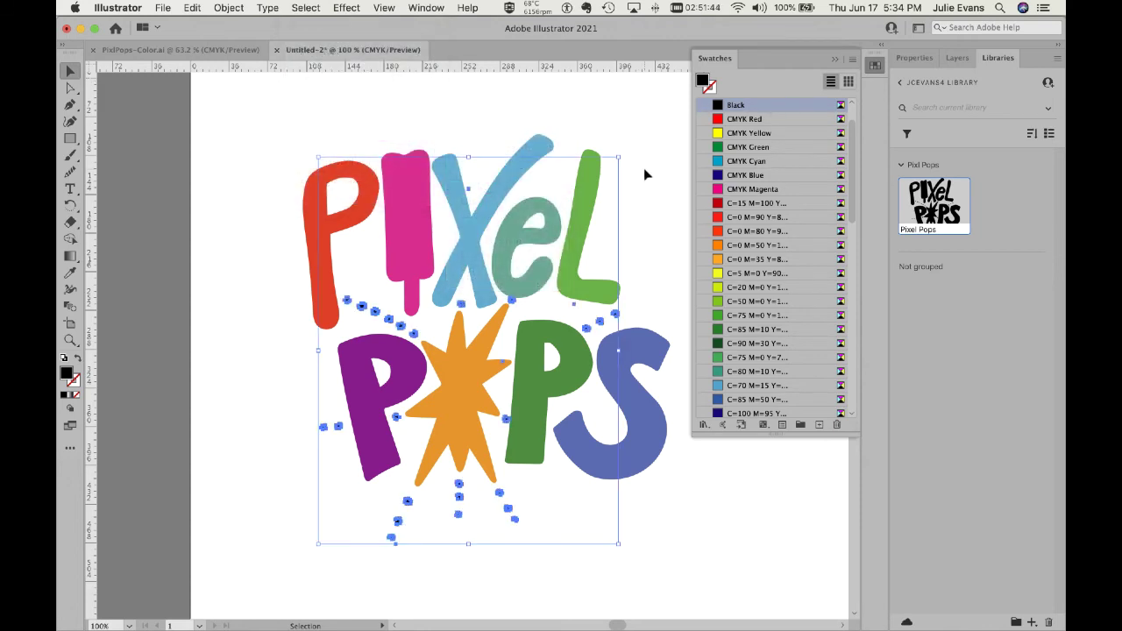
{"action": "left_click", "coordinate": [488, 127]}
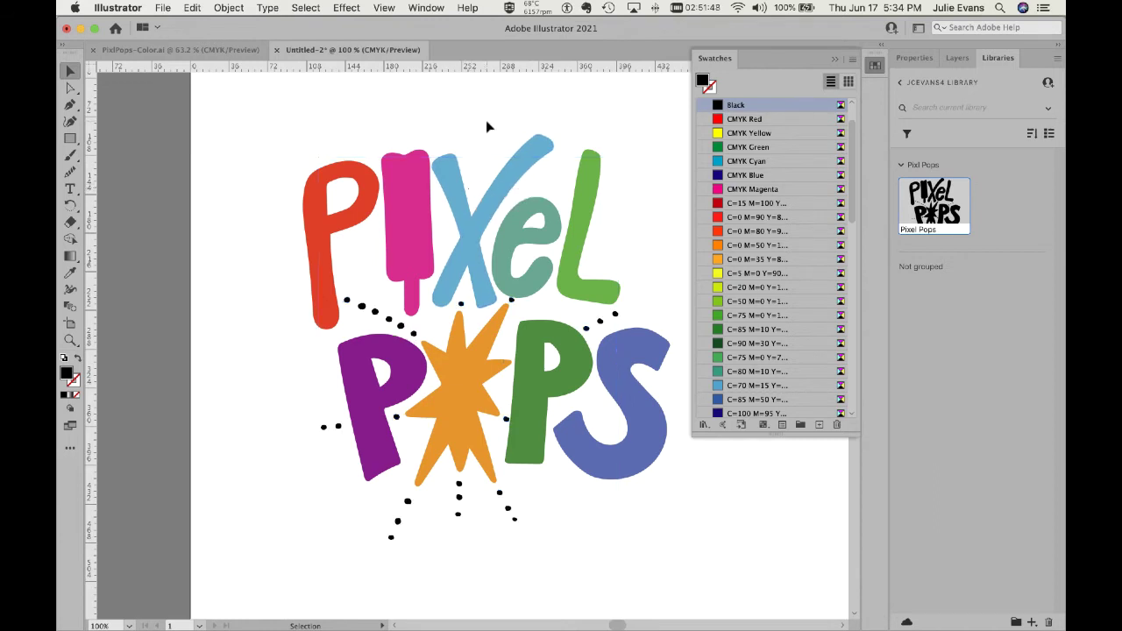
{"action": "left_click", "coordinate": [70, 221]}
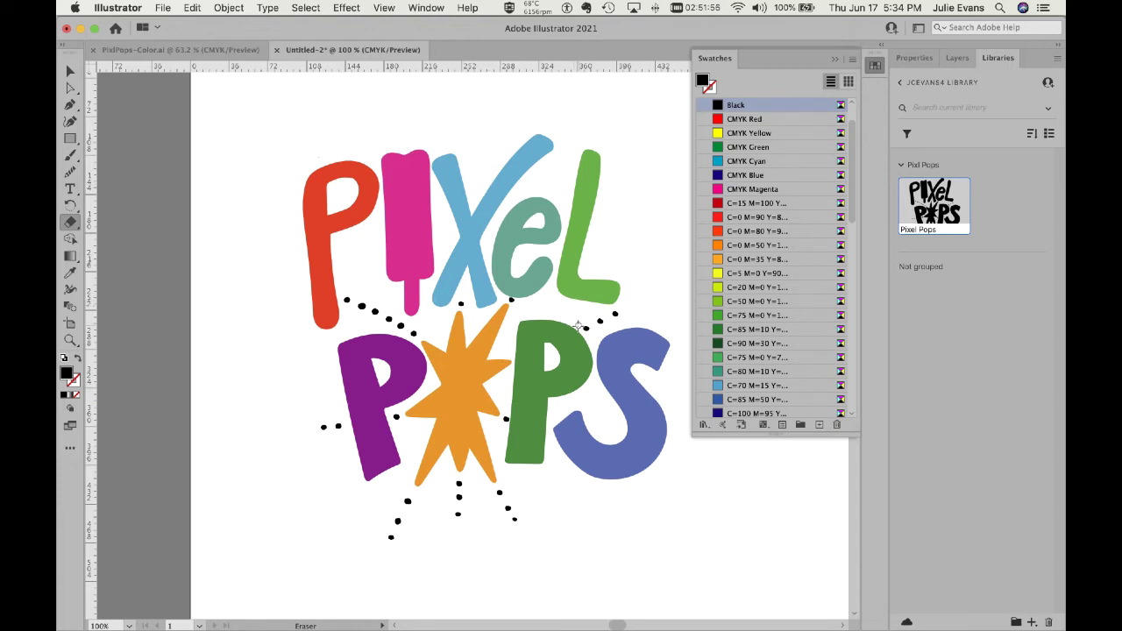
{"action": "left_click", "coordinate": [70, 69]}
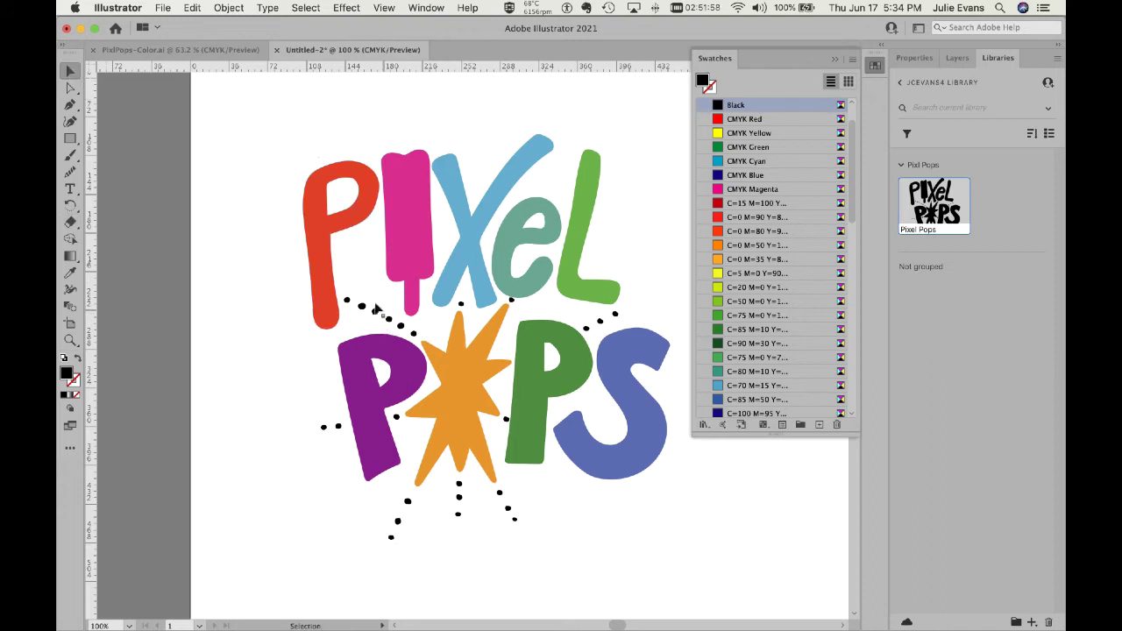
Step: Select all the black dots that share one dot's fill color and group them
{"action": "left_click", "coordinate": [361, 306]}
{"action": "left_click", "coordinate": [317, 8]}
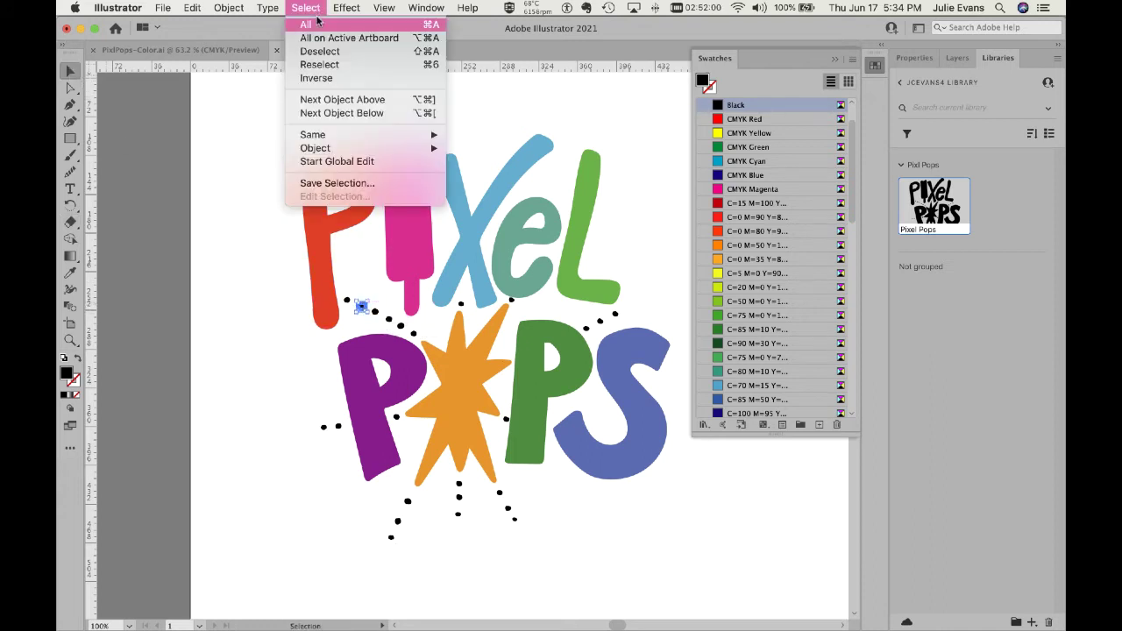
{"action": "mouse_move", "coordinate": [321, 133]}
{"action": "left_click", "coordinate": [489, 189]}
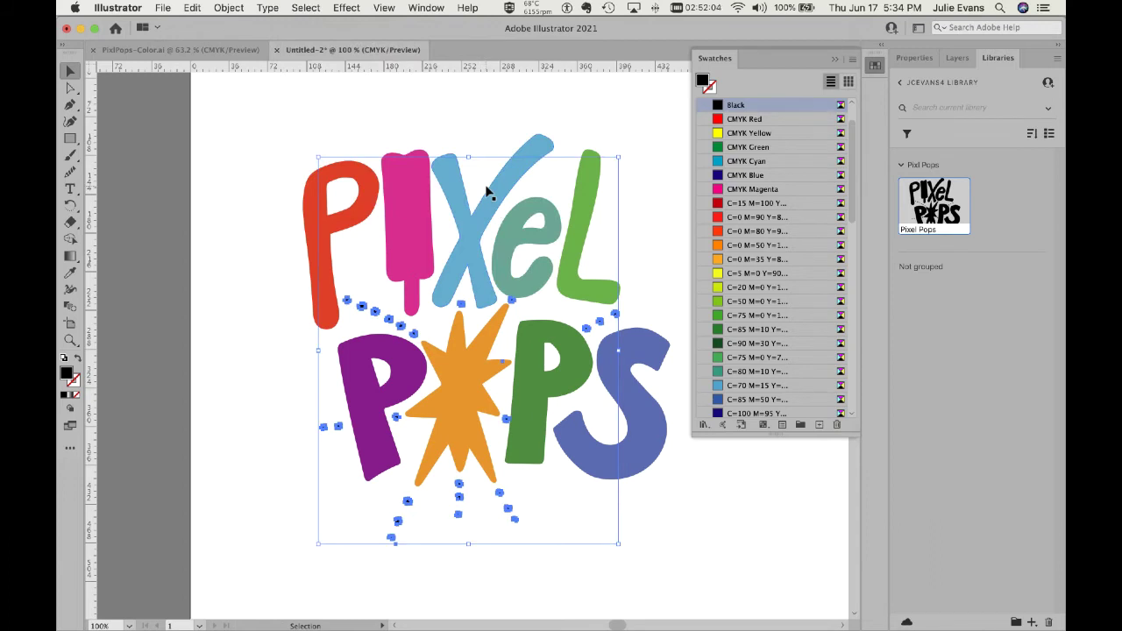
{"action": "left_click", "coordinate": [225, 8]}
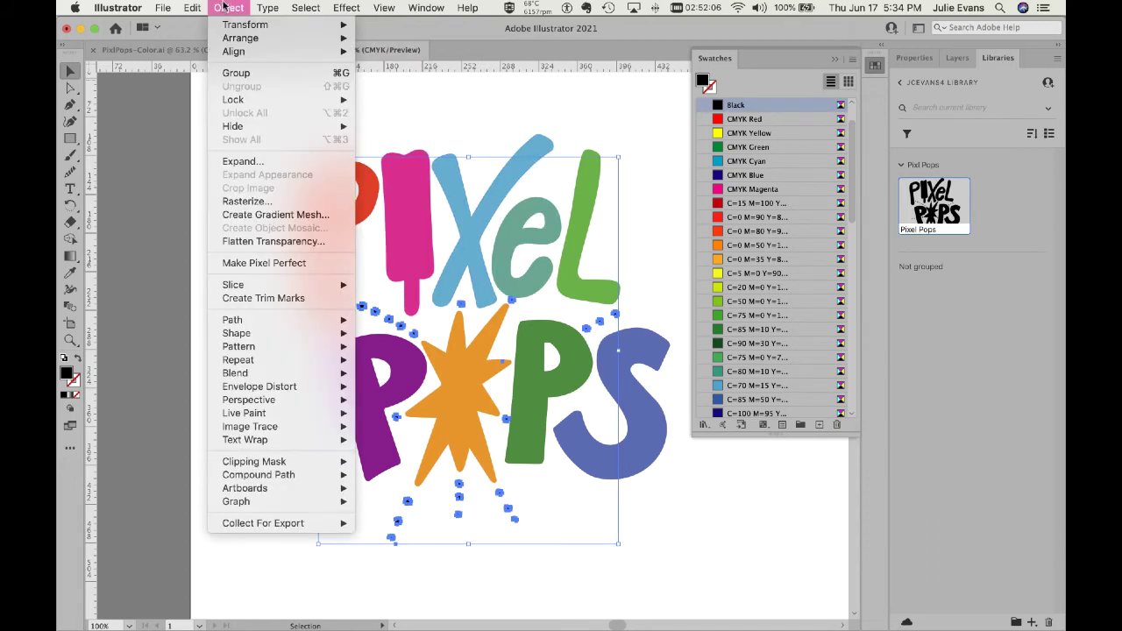
{"action": "left_click", "coordinate": [235, 75]}
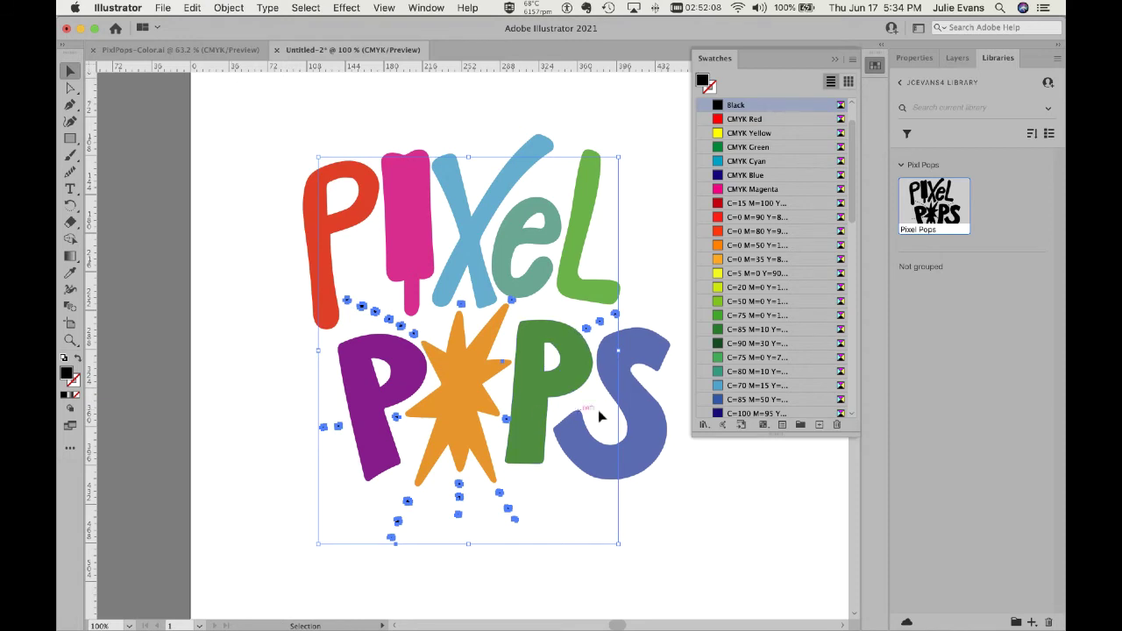
Step: Try CMYK Magenta on the grouped dots and recolor them with the yellow-orange C=0 M=35 swatch
{"action": "left_click", "coordinate": [717, 190]}
{"action": "left_click", "coordinate": [676, 229]}
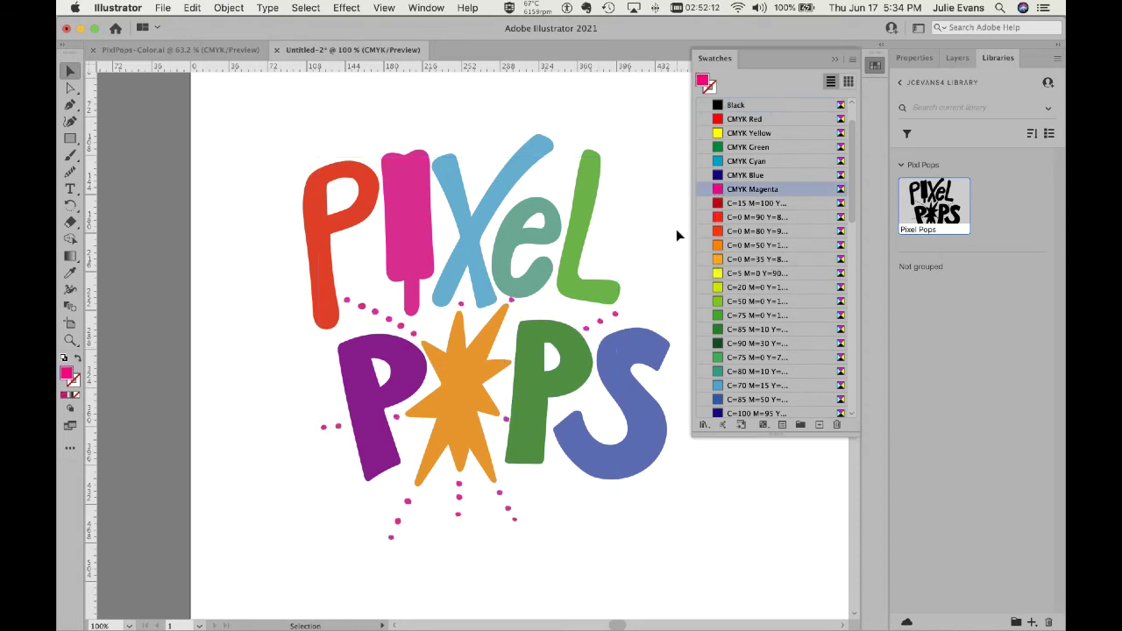
{"action": "left_click", "coordinate": [601, 326]}
{"action": "left_click", "coordinate": [717, 260]}
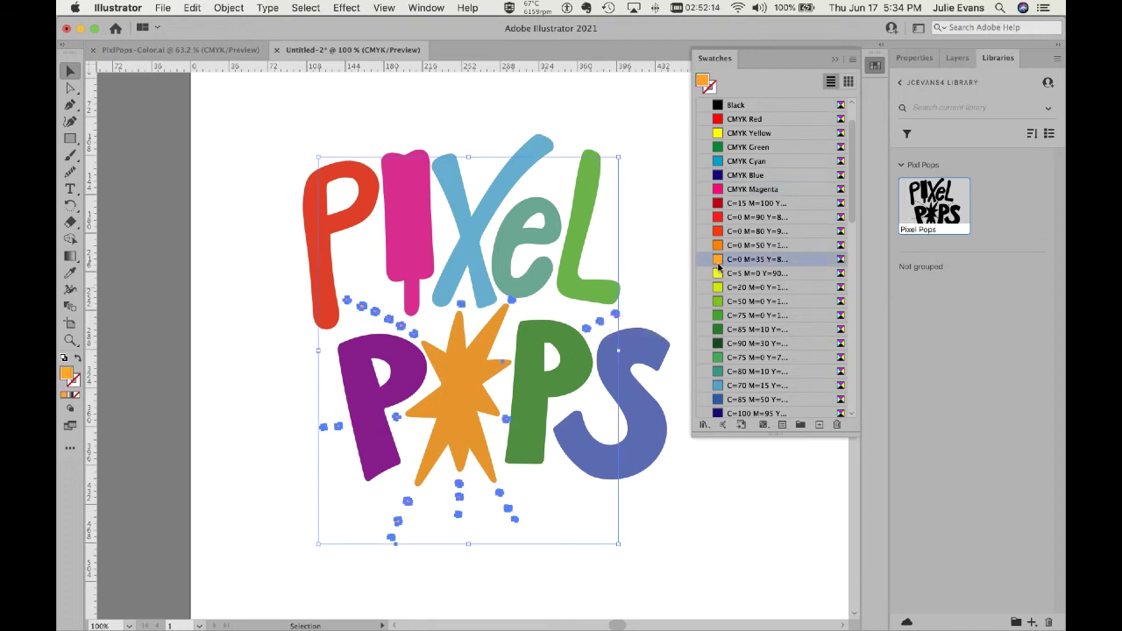
{"action": "left_click", "coordinate": [697, 506]}
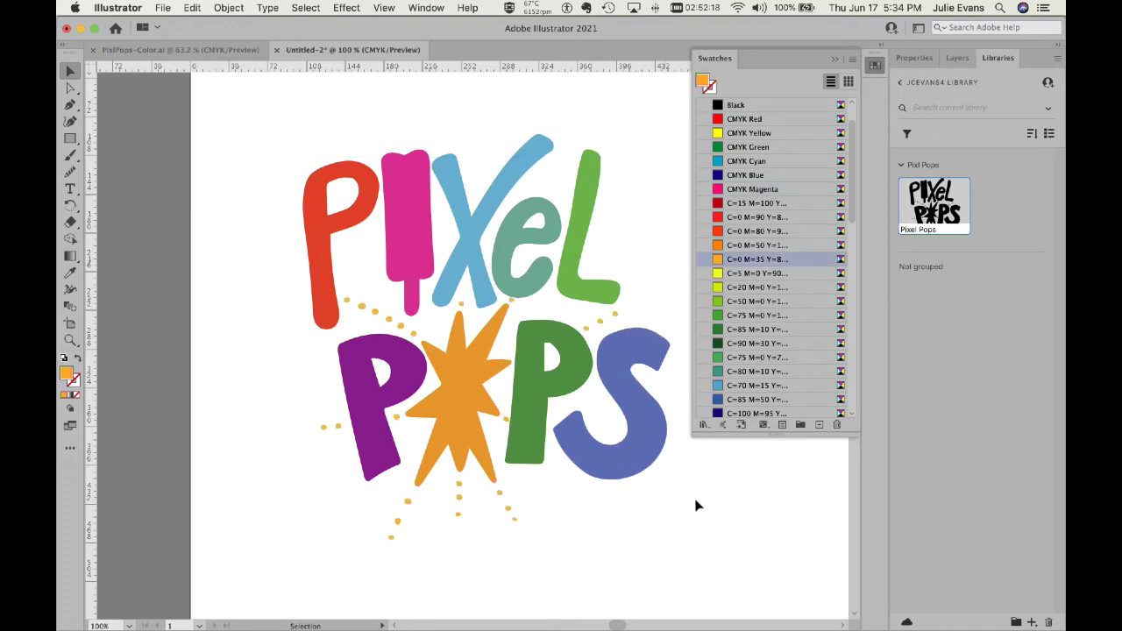
Step: Shrink the artboard from two opposite corners to fit closely around the lettering, and nudge all the artwork slightly left on it
{"action": "key", "text": "super+minus"}
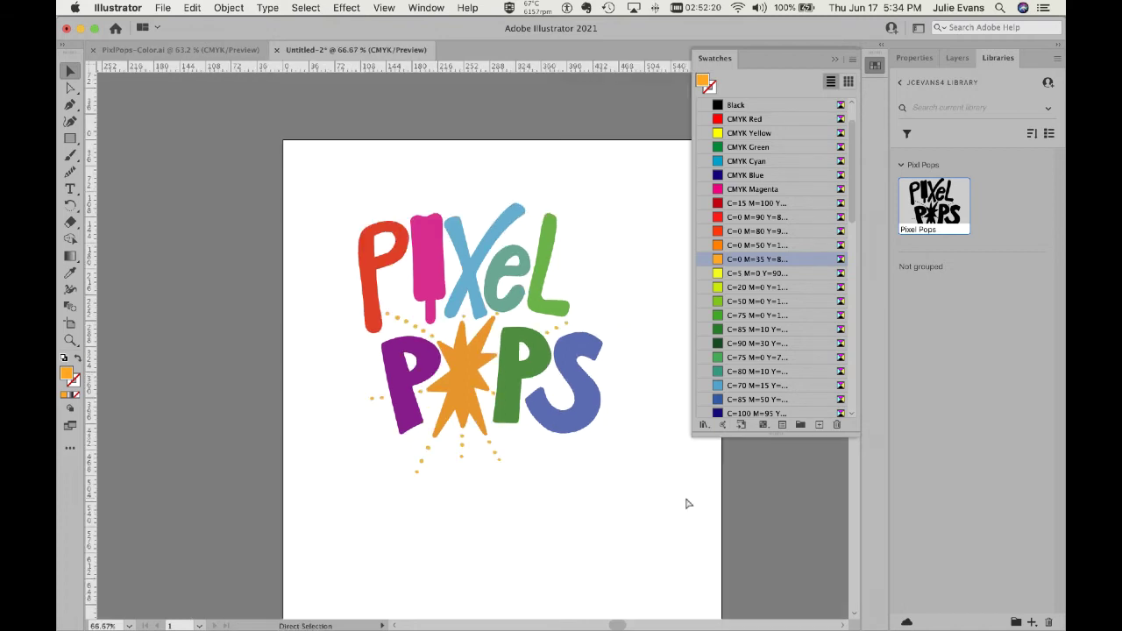
{"action": "scroll", "coordinate": [665, 504], "scroll_direction": "down", "scroll_amount": 3}
{"action": "scroll", "coordinate": [665, 504], "scroll_direction": "right", "scroll_amount": 3}
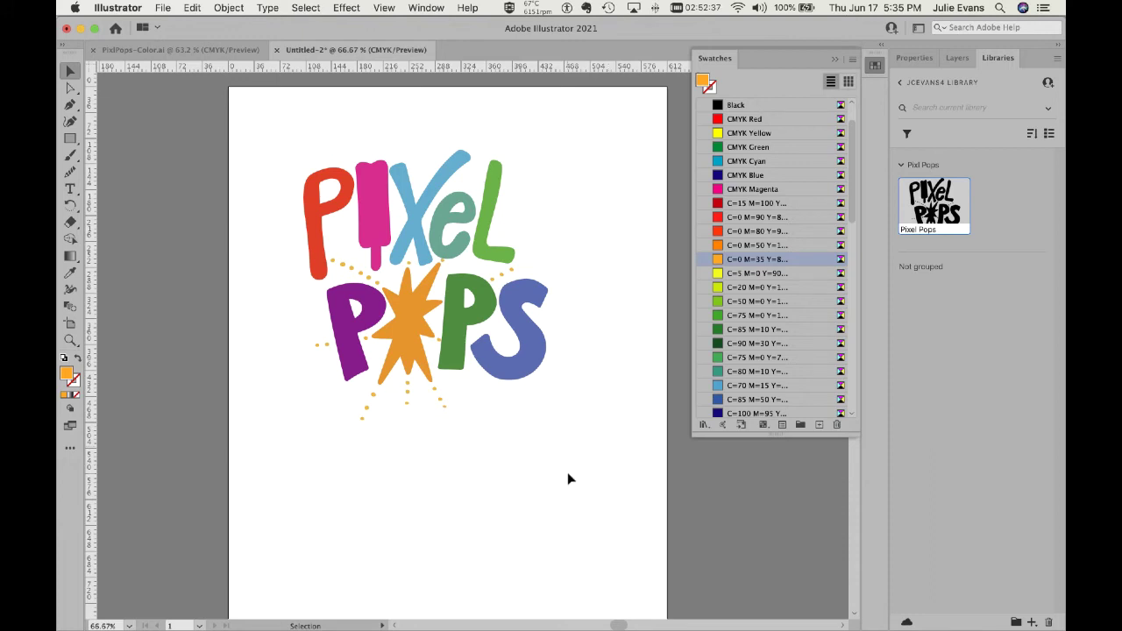
{"action": "scroll", "coordinate": [570, 474], "scroll_direction": "down", "scroll_amount": 1}
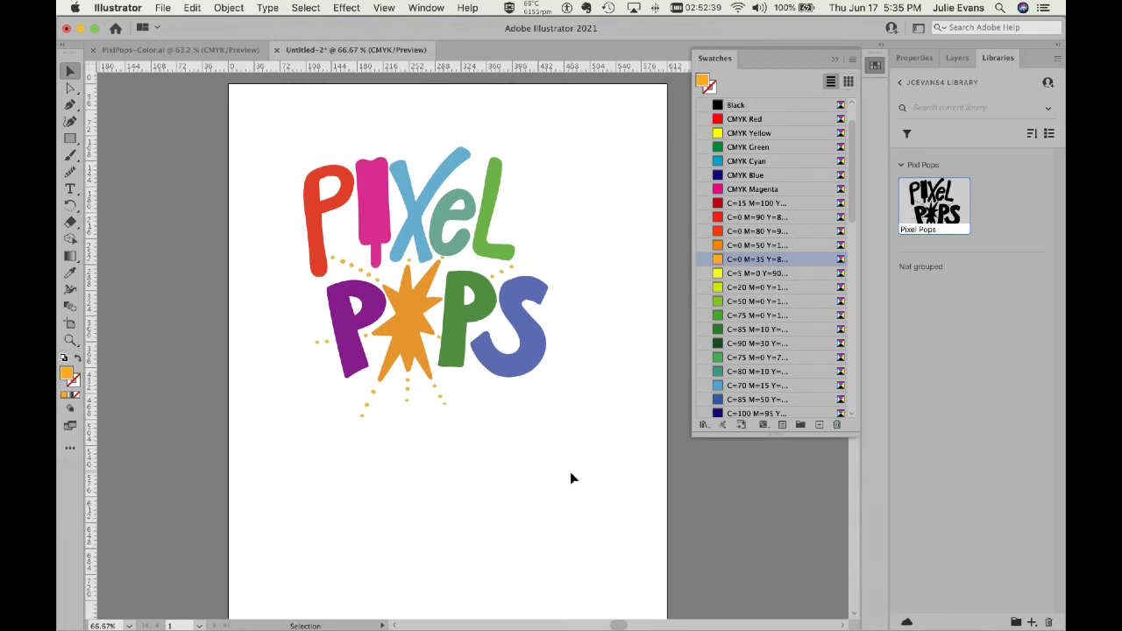
{"action": "key", "text": "super+minus"}
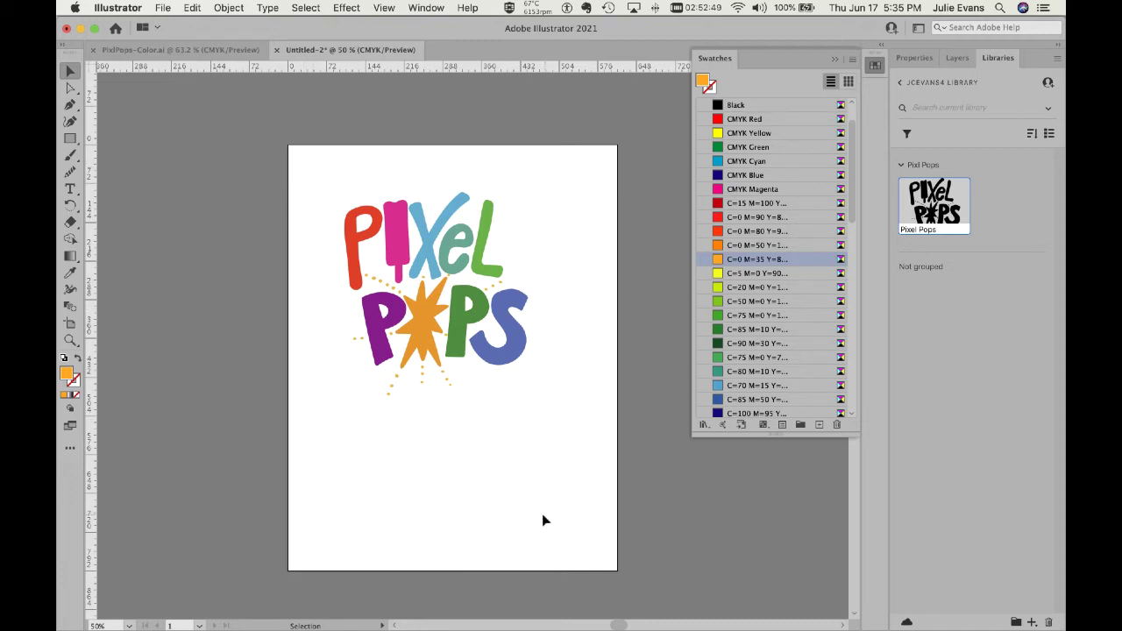
{"action": "left_click", "coordinate": [71, 325]}
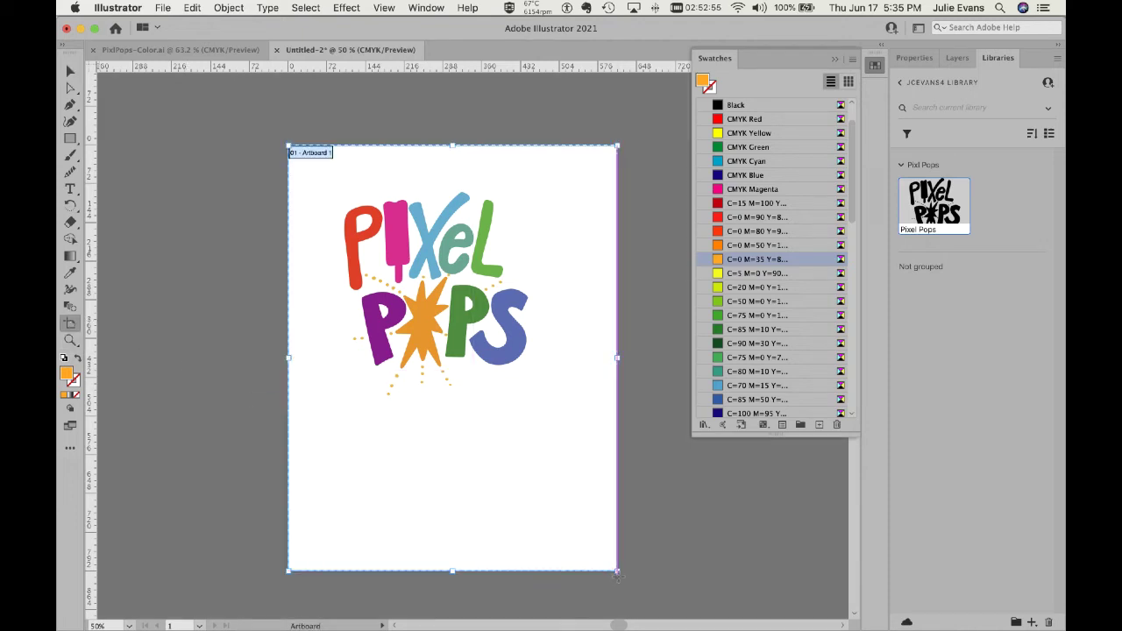
{"action": "left_click_drag", "start_coordinate": [618, 571], "coordinate": [528, 400]}
{"action": "left_click_drag", "start_coordinate": [286, 144], "coordinate": [338, 189]}
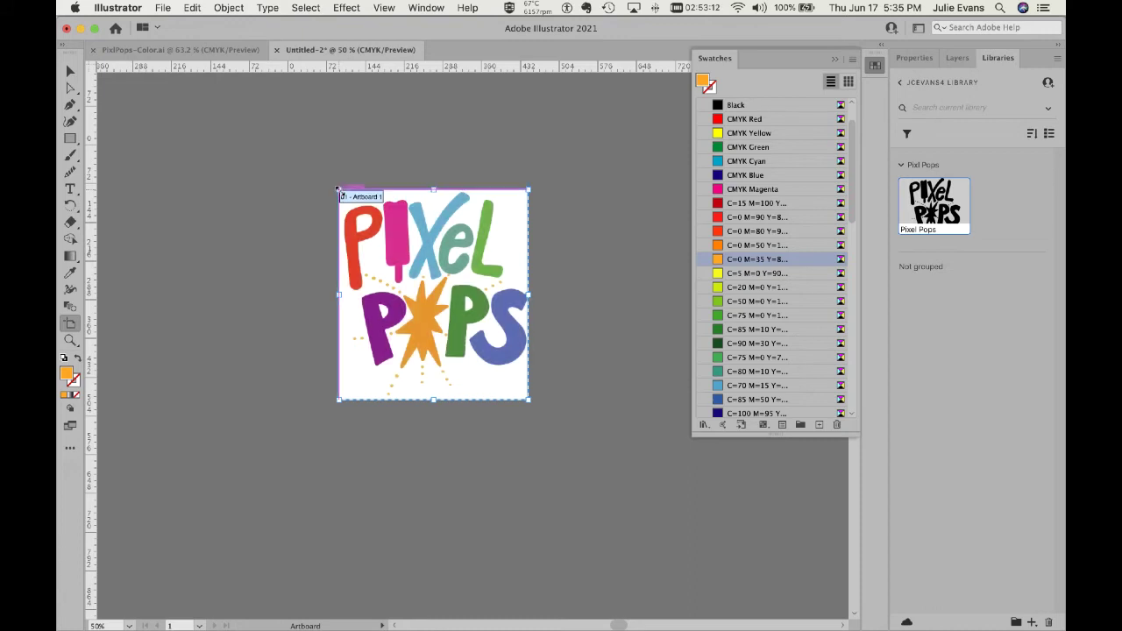
{"action": "left_click", "coordinate": [70, 70]}
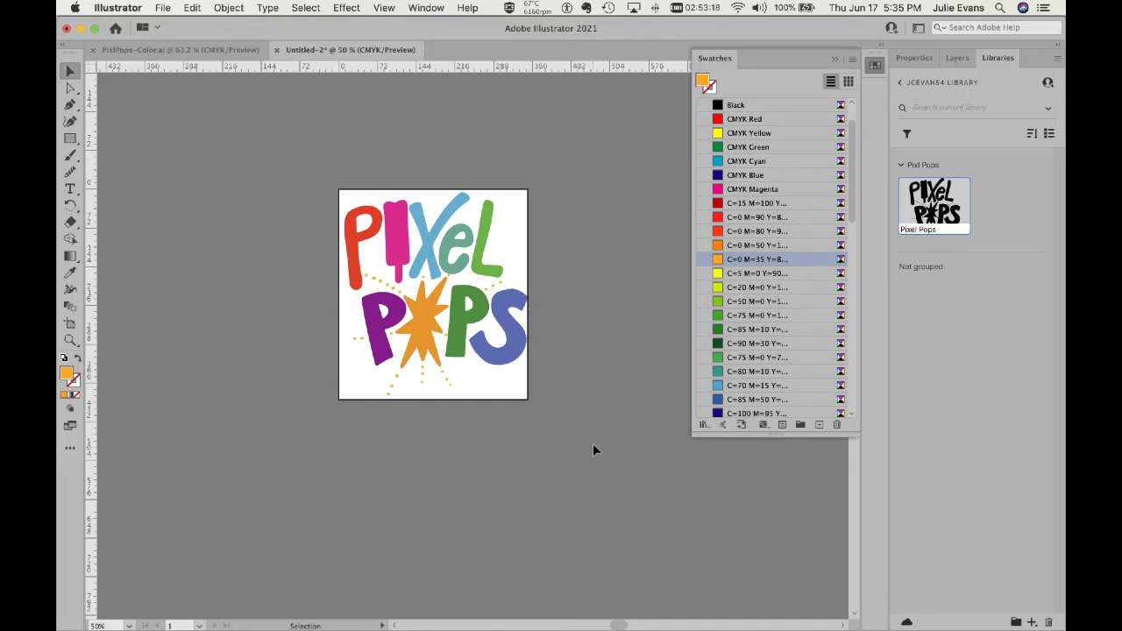
{"action": "key", "text": "super+a"}
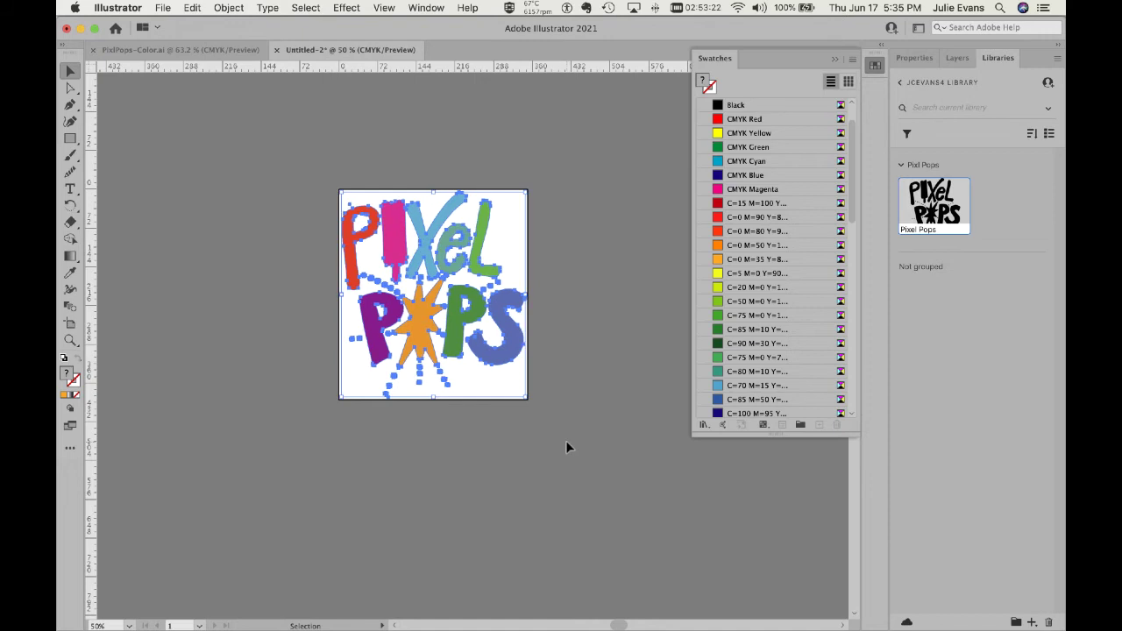
{"action": "left_click", "coordinate": [565, 443]}
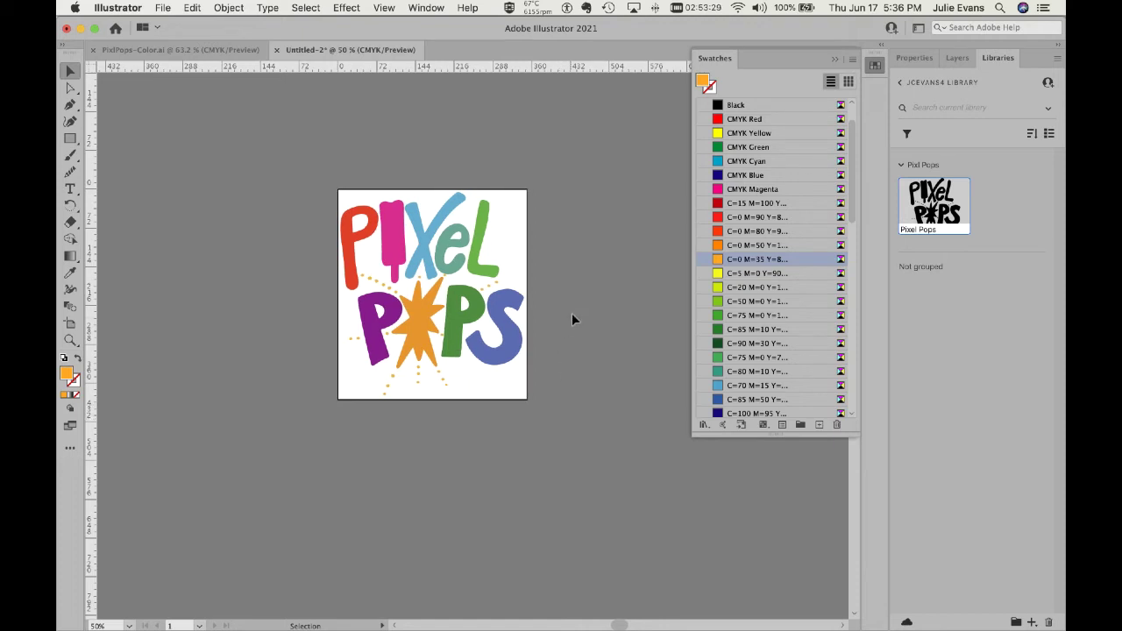
Step: Save the logo as PixelPops-Color.ai in the P4-Logo & Branding folder, in Illustrator 2020 format with the existing options
{"action": "key", "text": "super"}
{"action": "key", "text": "super+s"}
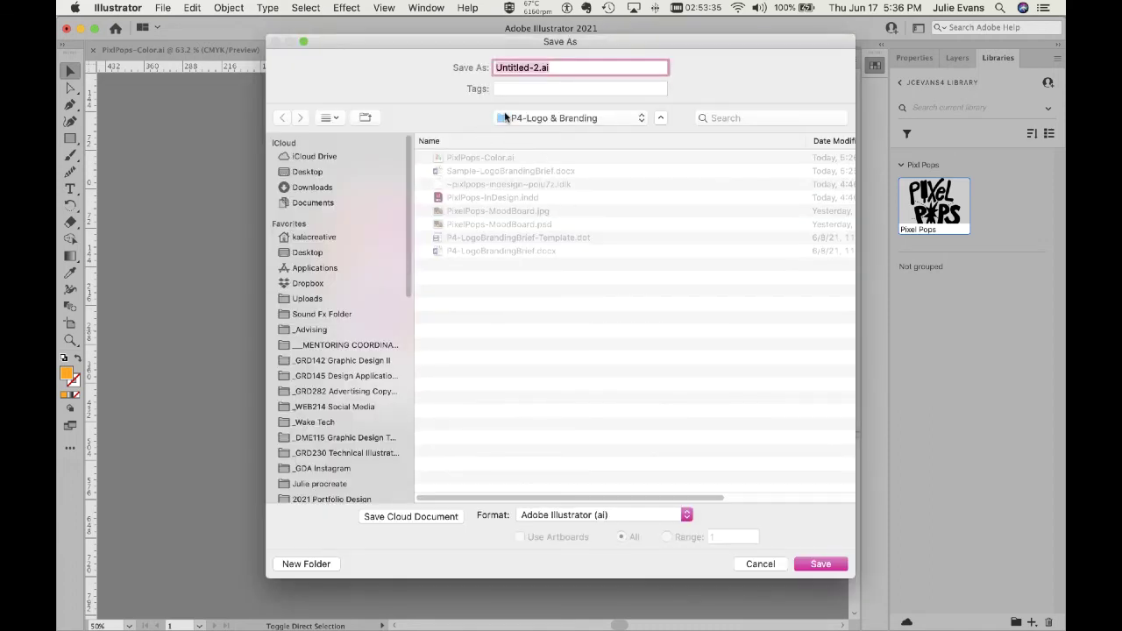
{"action": "left_click", "coordinate": [485, 156]}
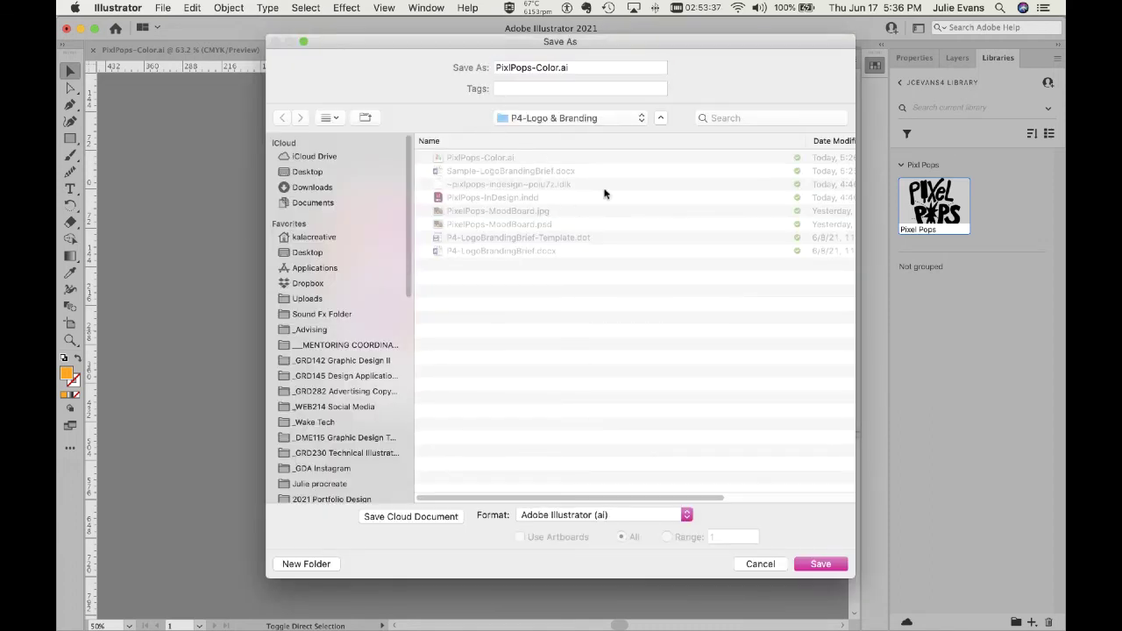
{"action": "left_click", "coordinate": [510, 70]}
{"action": "type", "text": "e"}
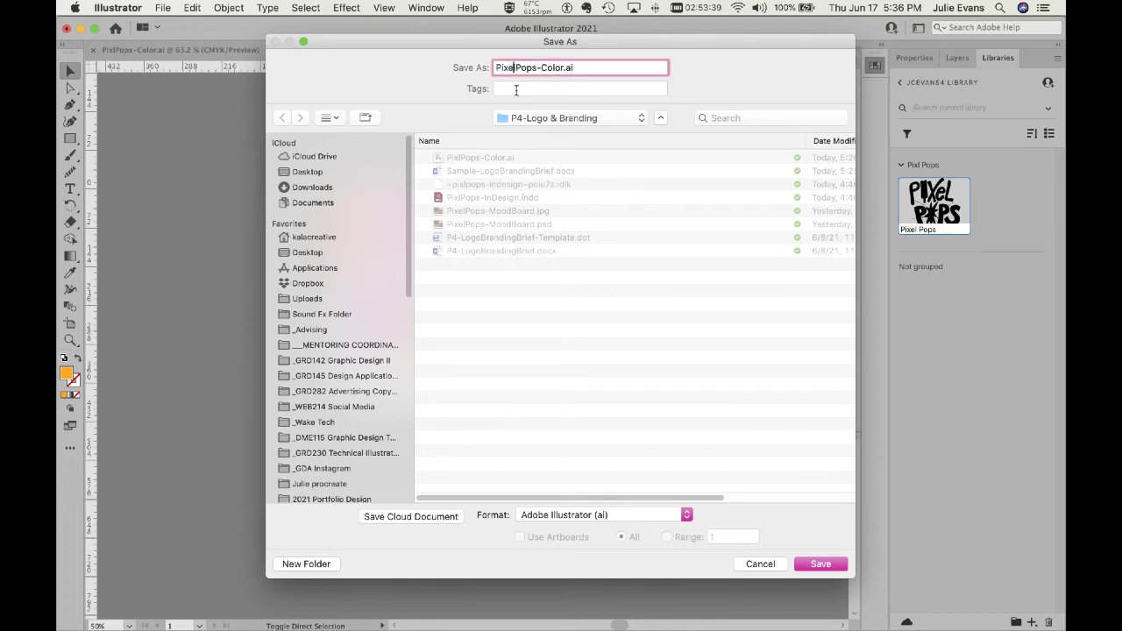
{"action": "left_click", "coordinate": [820, 564]}
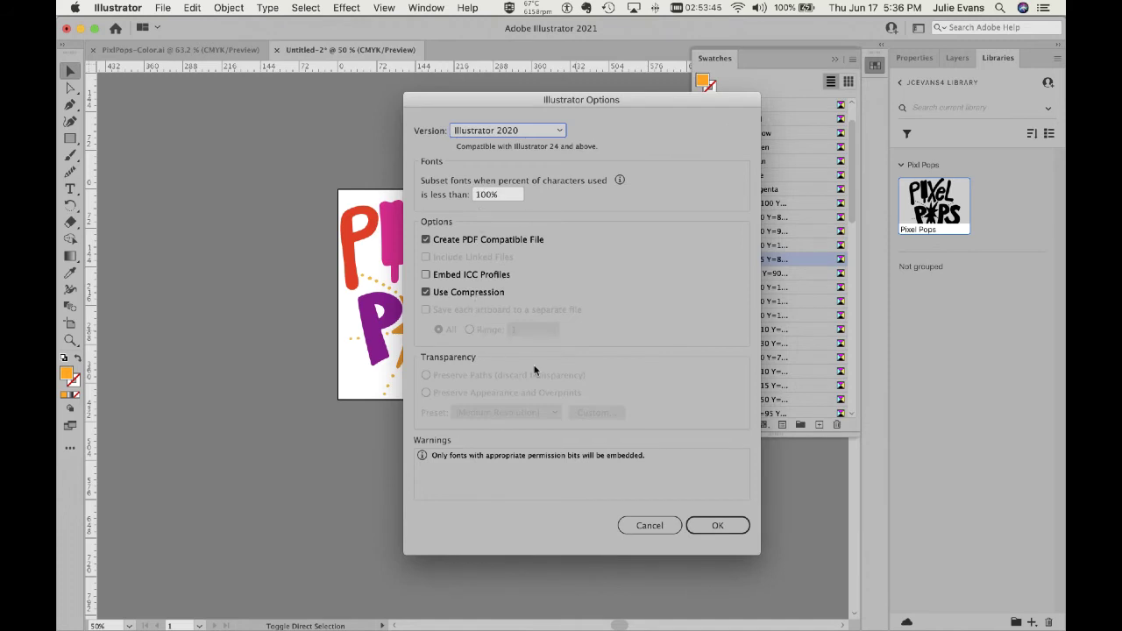
{"action": "left_click", "coordinate": [720, 527]}
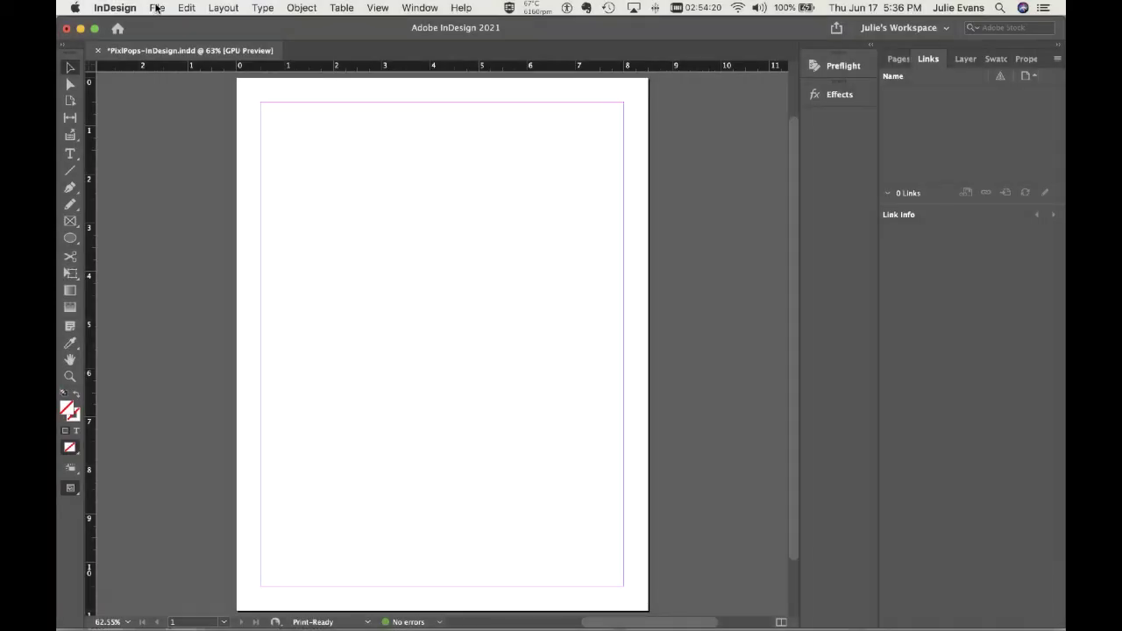
Step: Switch to InDesign and place PixelPops-Color.ai about 5.5 inches wide on the page, cropped to its visible-layers bounding box with a transparent background
{"action": "left_click", "coordinate": [156, 8]}
{"action": "left_click", "coordinate": [194, 18]}
{"action": "key", "text": "super+d"}
{"action": "left_click", "coordinate": [389, 111]}
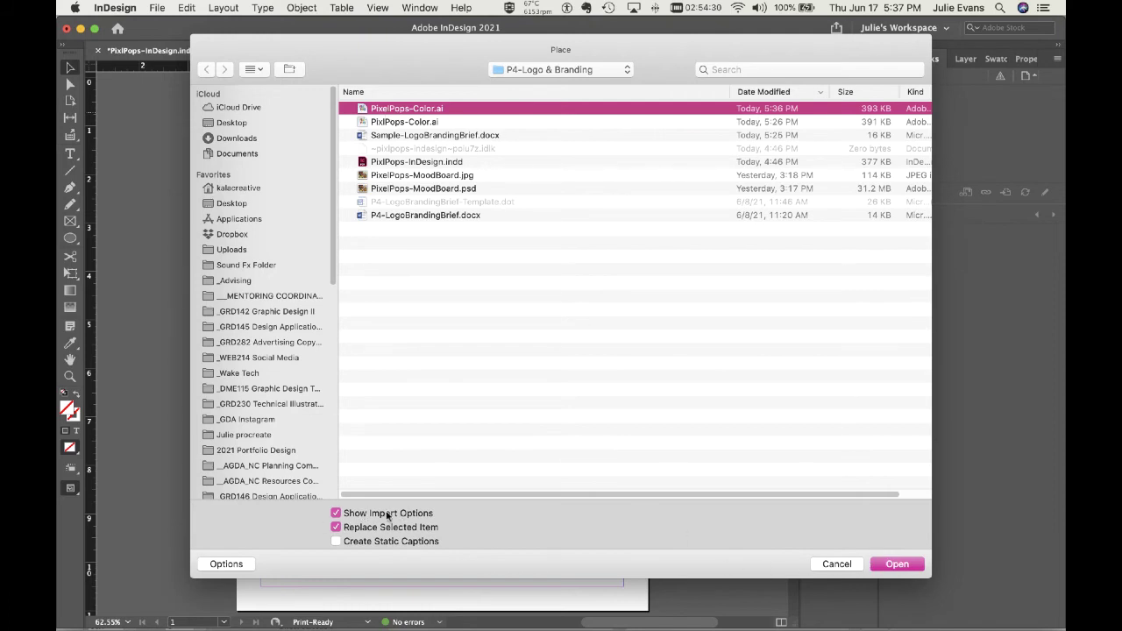
{"action": "left_click", "coordinate": [886, 563]}
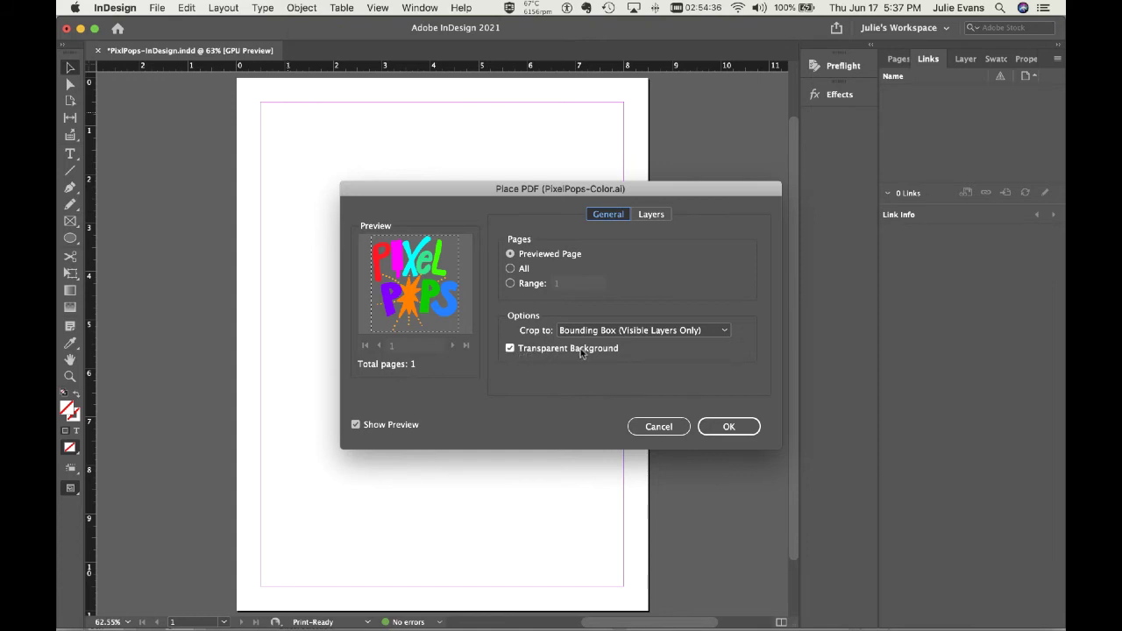
{"action": "left_click", "coordinate": [728, 426]}
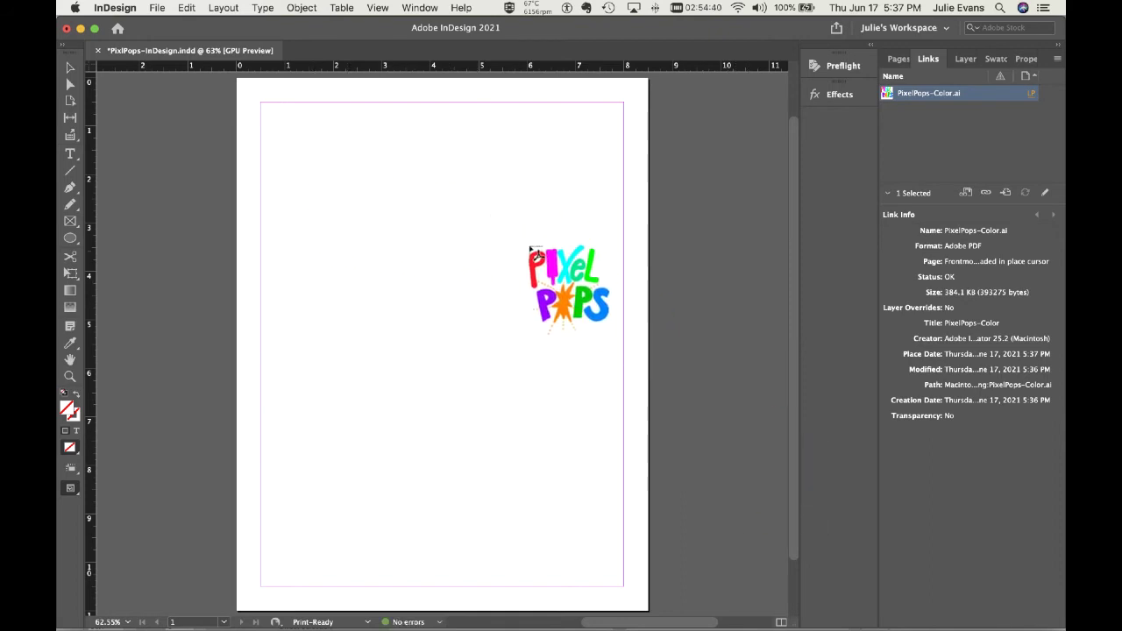
{"action": "left_click_drag", "start_coordinate": [282, 139], "coordinate": [549, 355]}
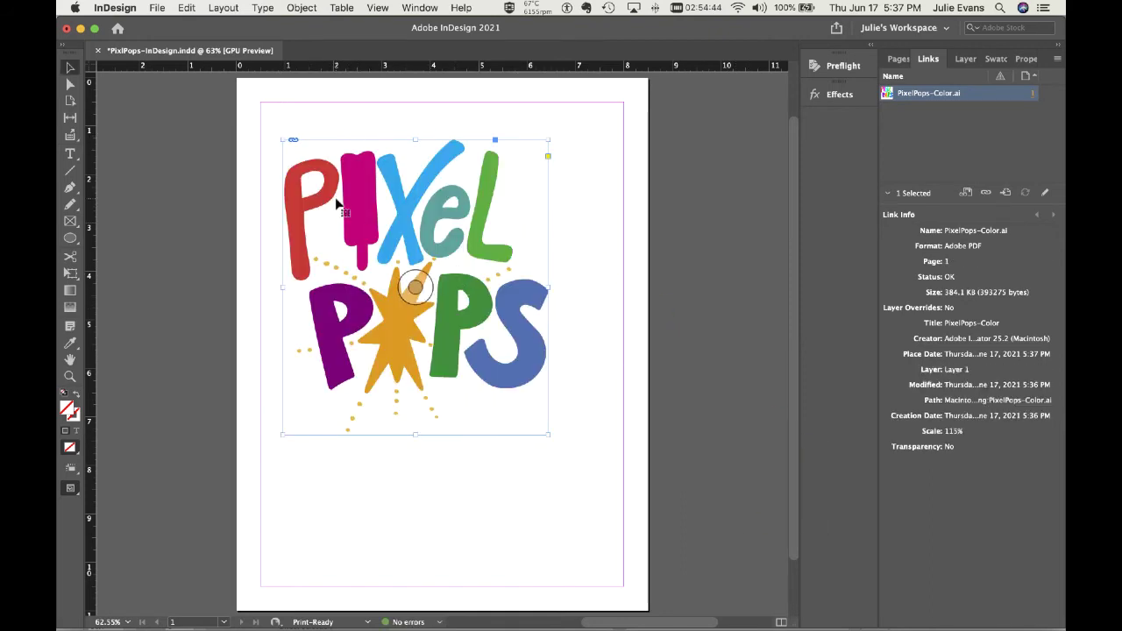
{"action": "left_click", "coordinate": [660, 200]}
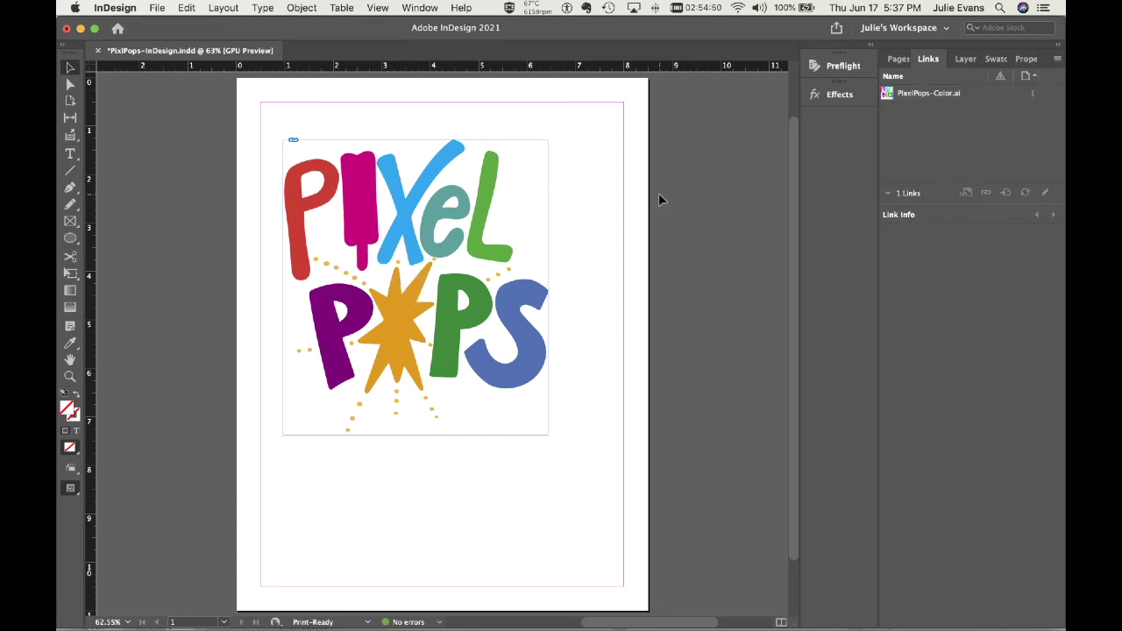
Step: Switch to Illustrator to compare the original logo with the placed one, and return to InDesign
{"action": "key", "text": "super+Tab"}
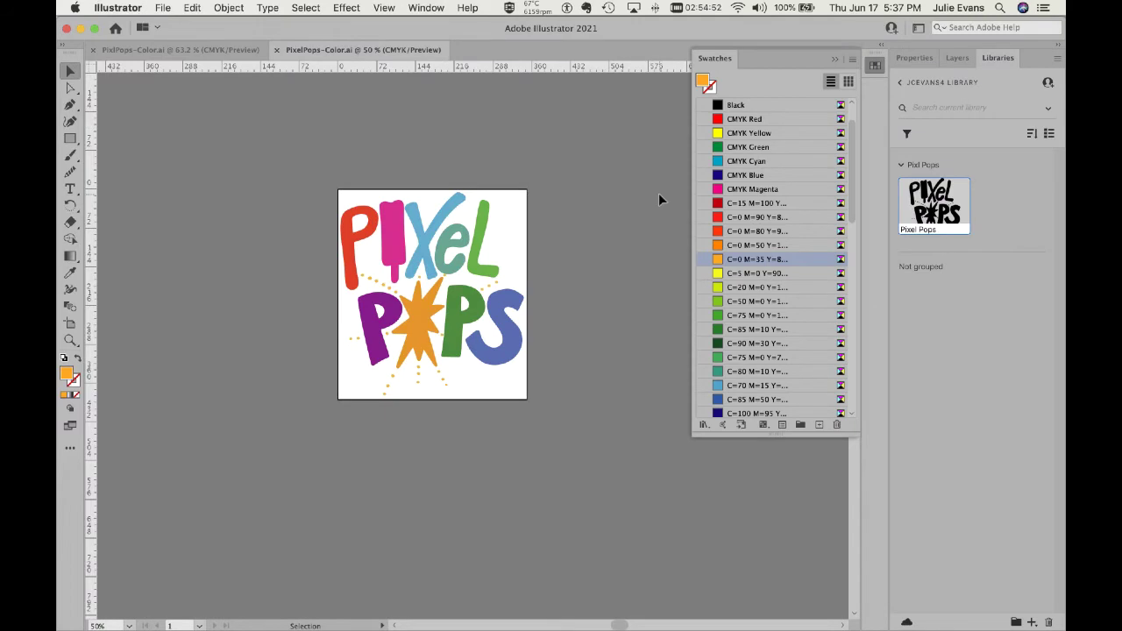
{"action": "key", "text": "a"}
{"action": "key", "text": "super+Tab"}
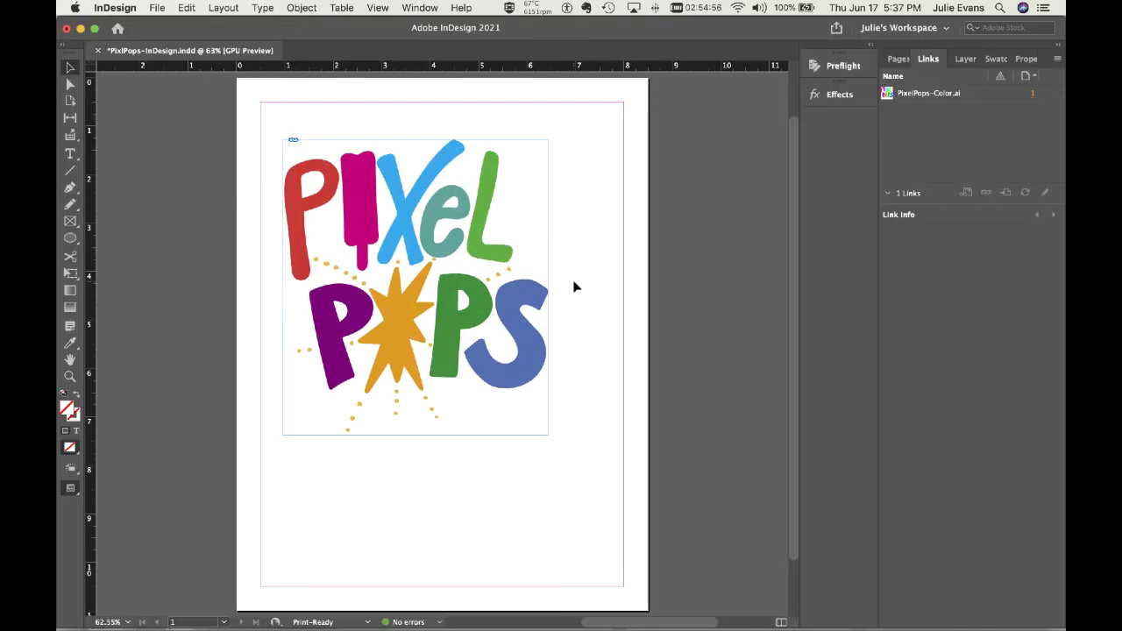
Step: Scale the placed logo with its frame down to about 70% and position it near the upper-left corner of the page margins
{"action": "left_click", "coordinate": [358, 214]}
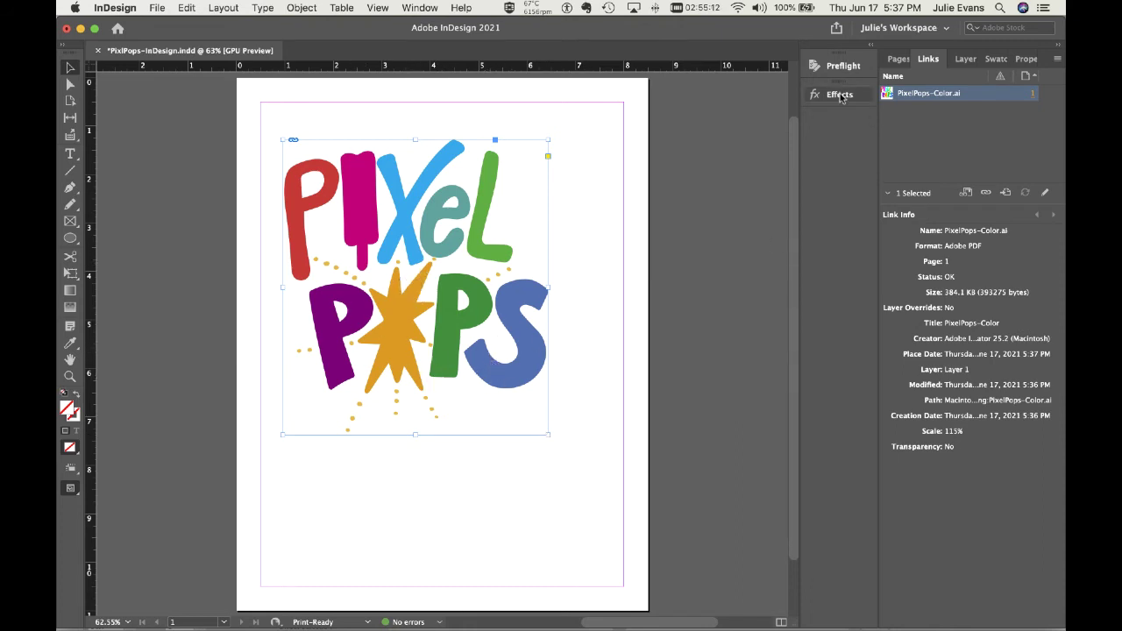
{"action": "left_click_drag", "start_coordinate": [491, 194], "coordinate": [343, 205]}
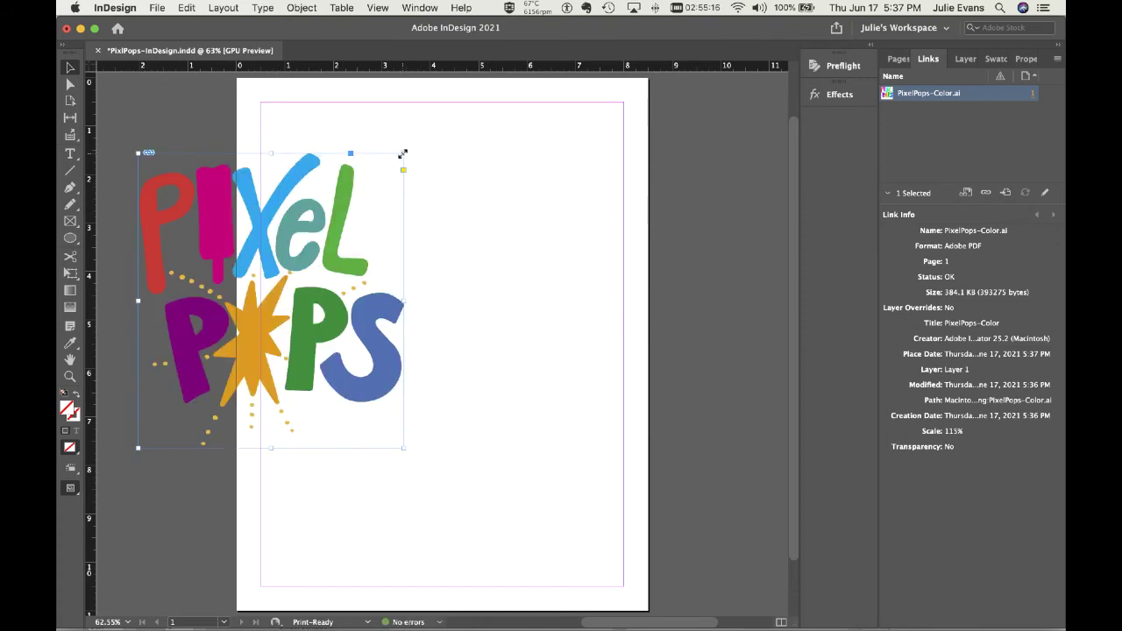
{"action": "left_click_drag", "start_coordinate": [403, 154], "coordinate": [351, 211]}
{"action": "left_click_drag", "start_coordinate": [294, 252], "coordinate": [399, 181]}
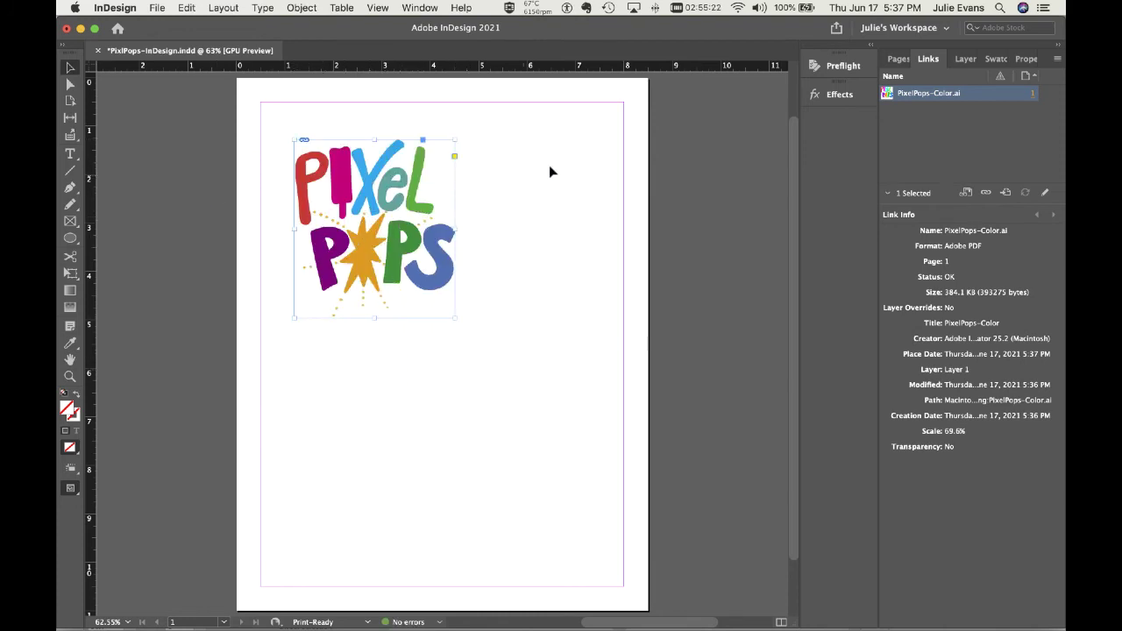
Step: Add a Drop Shadow effect to the placed logo with the shadow opacity at 19%
{"action": "left_click", "coordinate": [832, 96]}
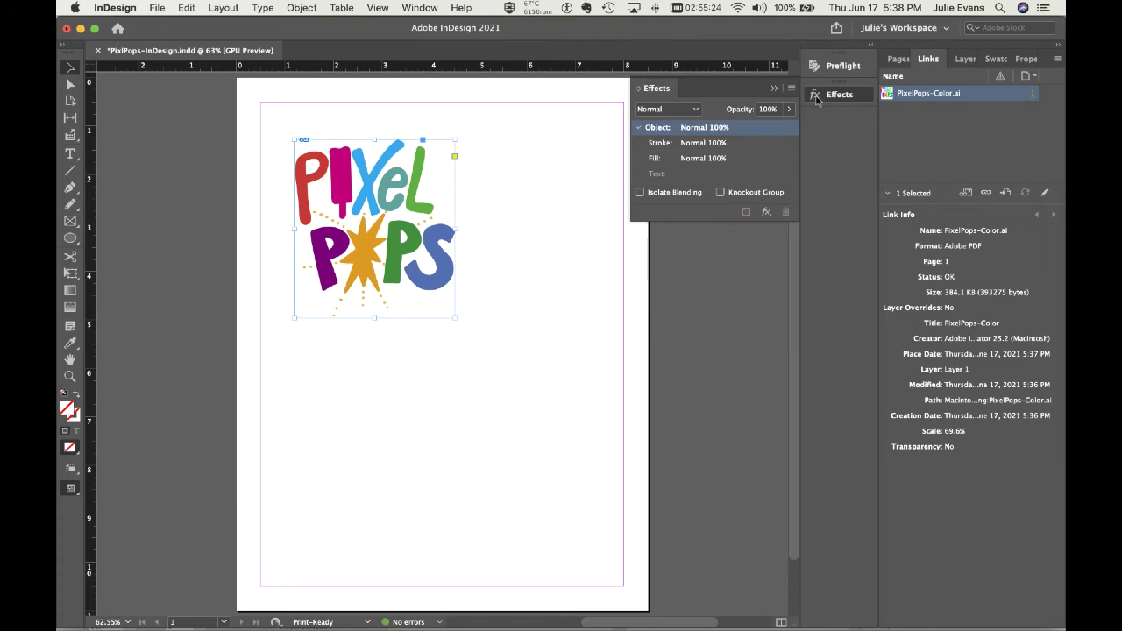
{"action": "left_click", "coordinate": [766, 211]}
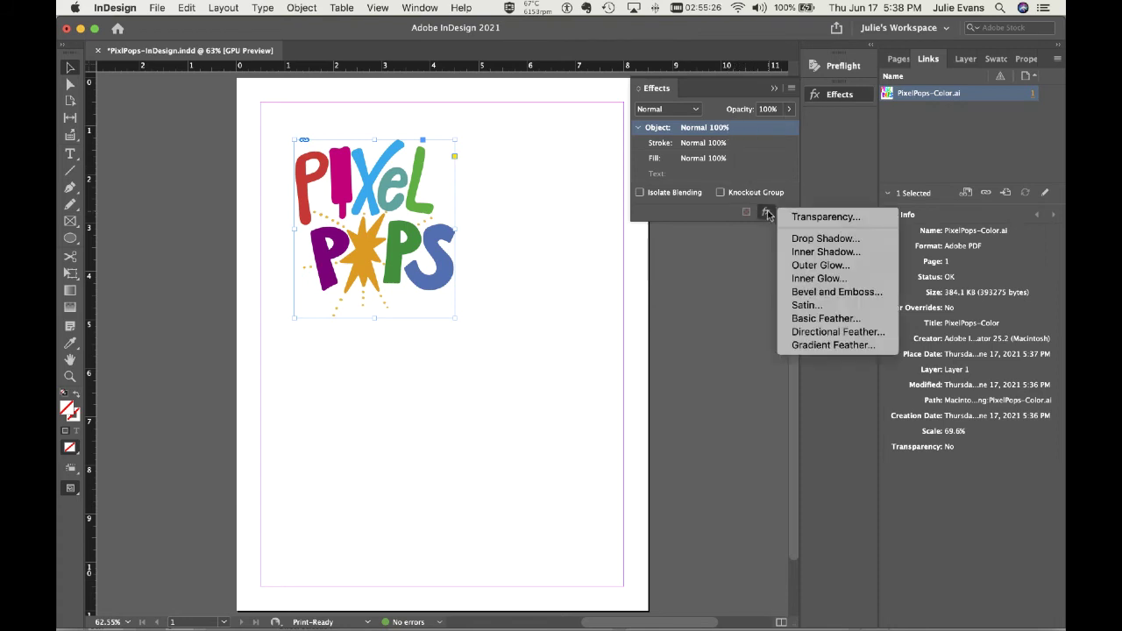
{"action": "left_click", "coordinate": [800, 243]}
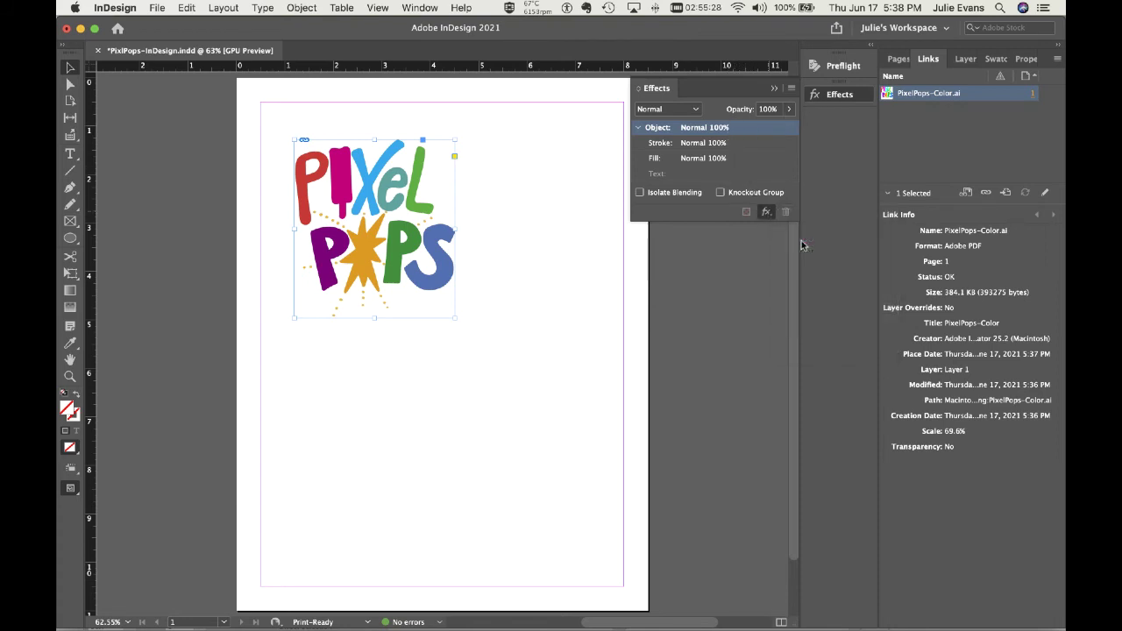
{"action": "left_click_drag", "start_coordinate": [807, 317], "coordinate": [800, 281]}
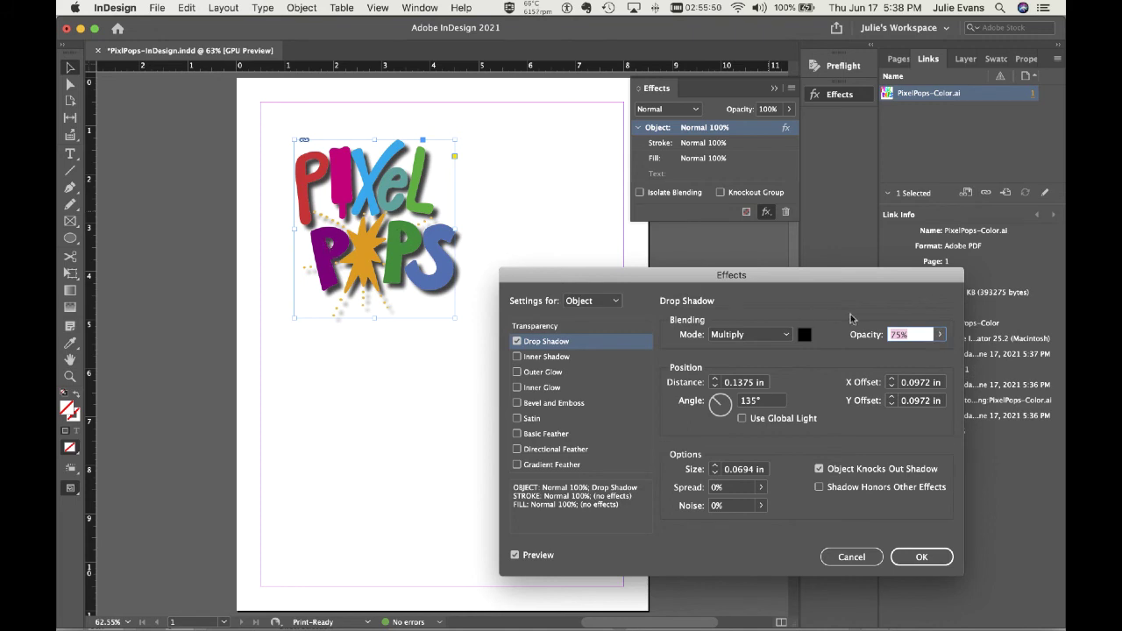
{"action": "left_click", "coordinate": [941, 336]}
{"action": "left_click_drag", "start_coordinate": [922, 353], "coordinate": [876, 354]}
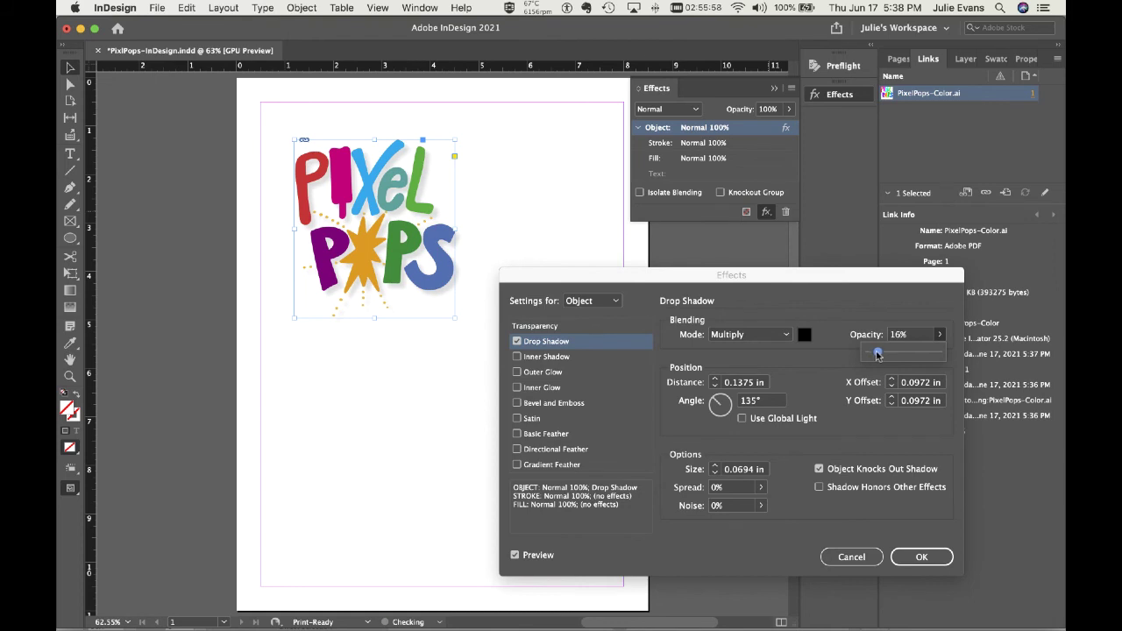
{"action": "left_click_drag", "start_coordinate": [877, 354], "coordinate": [880, 355]}
Step: Set the drop shadow's distance to 0.125 in
{"action": "left_click", "coordinate": [715, 387]}
{"action": "left_click", "coordinate": [714, 387]}
{"action": "left_click", "coordinate": [714, 387]}
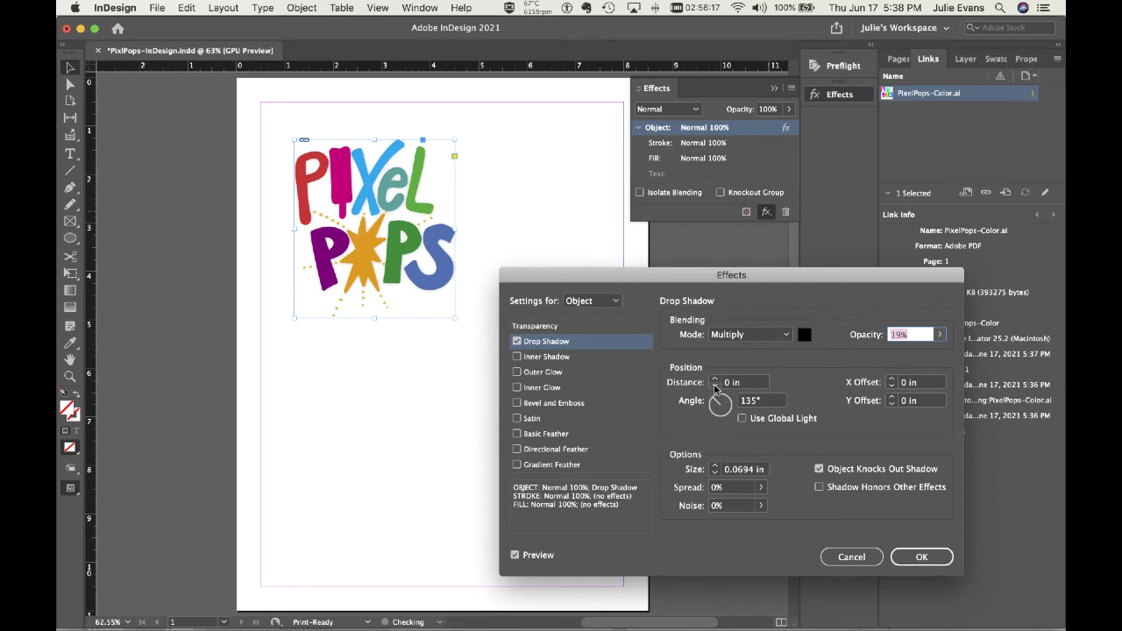
{"action": "left_click", "coordinate": [715, 379]}
{"action": "left_click", "coordinate": [714, 378]}
Step: Try different drop shadow sizes and settle on 0.0625 in
{"action": "left_click", "coordinate": [714, 473]}
{"action": "left_click", "coordinate": [714, 473]}
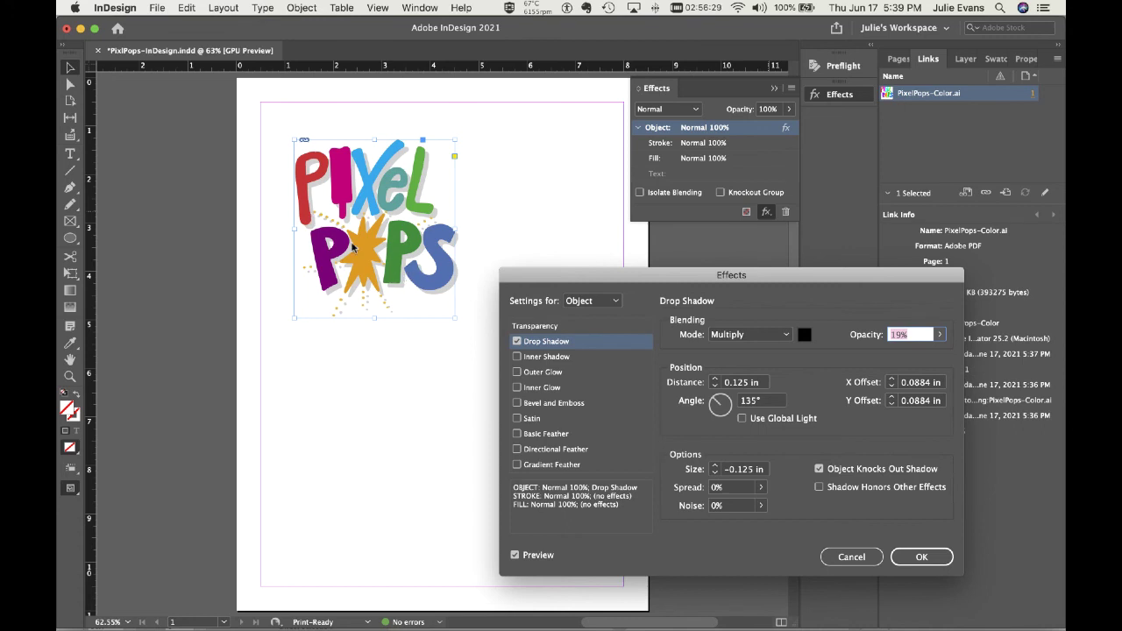
{"action": "left_click", "coordinate": [714, 466]}
{"action": "left_click", "coordinate": [714, 466]}
{"action": "left_click", "coordinate": [714, 466]}
{"action": "left_click", "coordinate": [715, 466]}
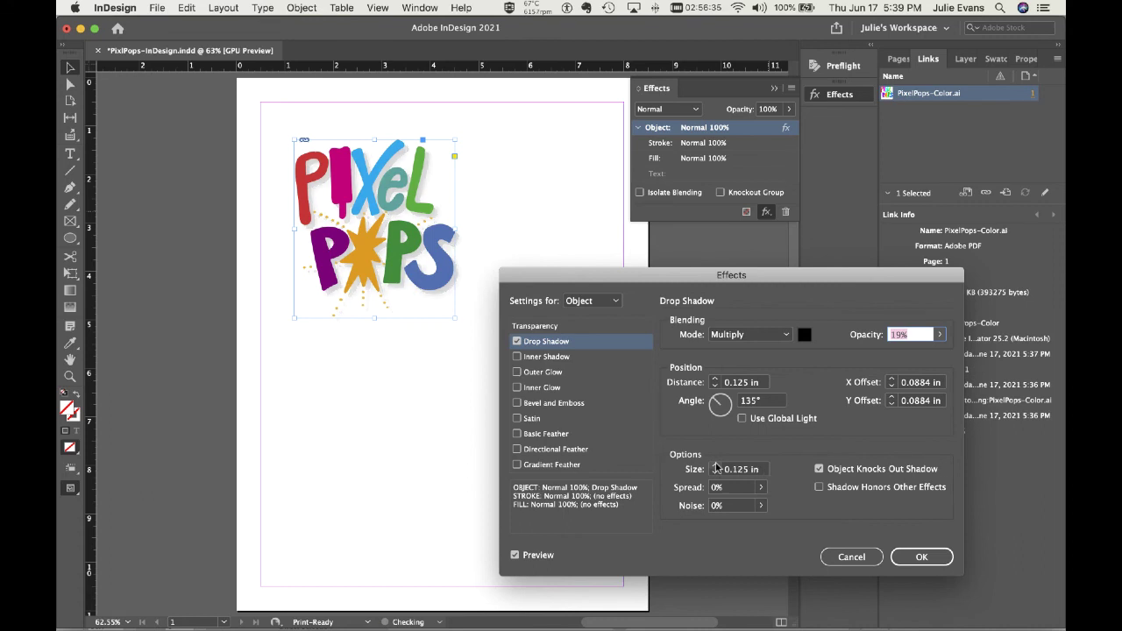
{"action": "left_click", "coordinate": [714, 473]}
Step: Make the drop shadow use global light at a 119° angle, apply the effect and deselect the logo
{"action": "left_click", "coordinate": [742, 419]}
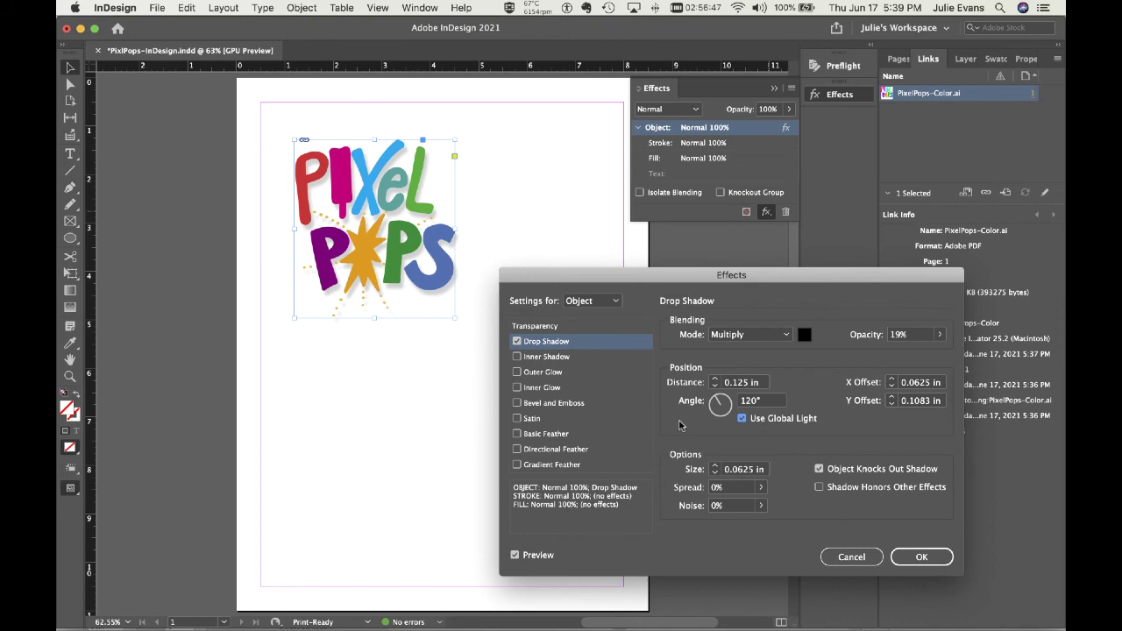
{"action": "mouse_move", "coordinate": [725, 405]}
{"action": "left_mouse_down"}
{"action": "mouse_move", "coordinate": [752, 414]}
{"action": "mouse_move", "coordinate": [721, 400]}
{"action": "left_mouse_up"}
{"action": "left_click", "coordinate": [687, 355]}
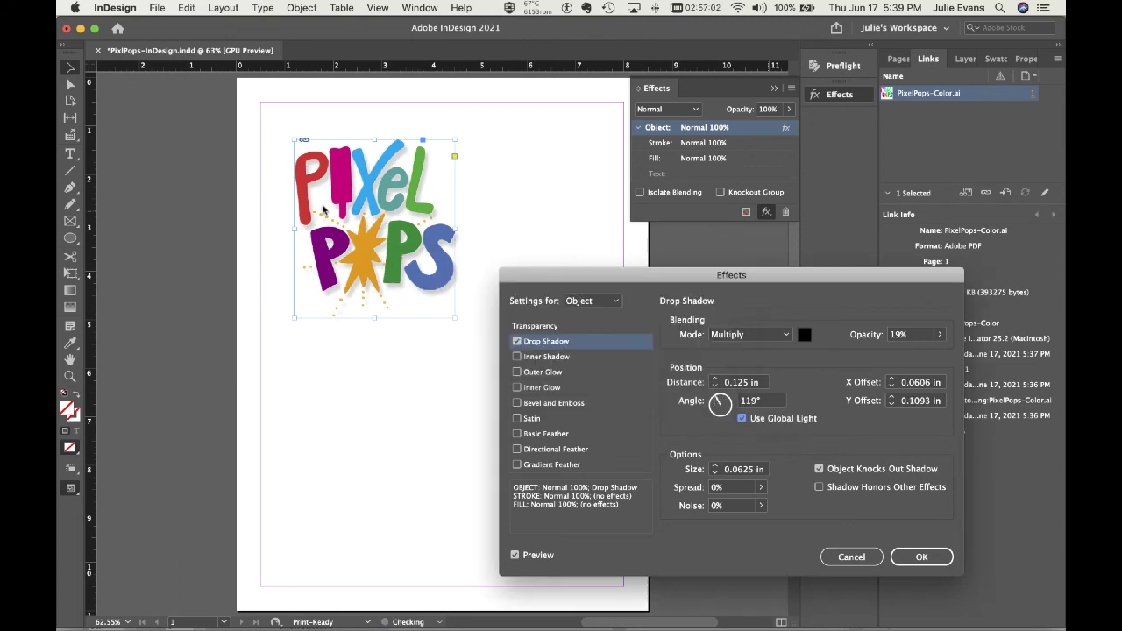
{"action": "left_click", "coordinate": [923, 557]}
{"action": "left_click", "coordinate": [384, 324]}
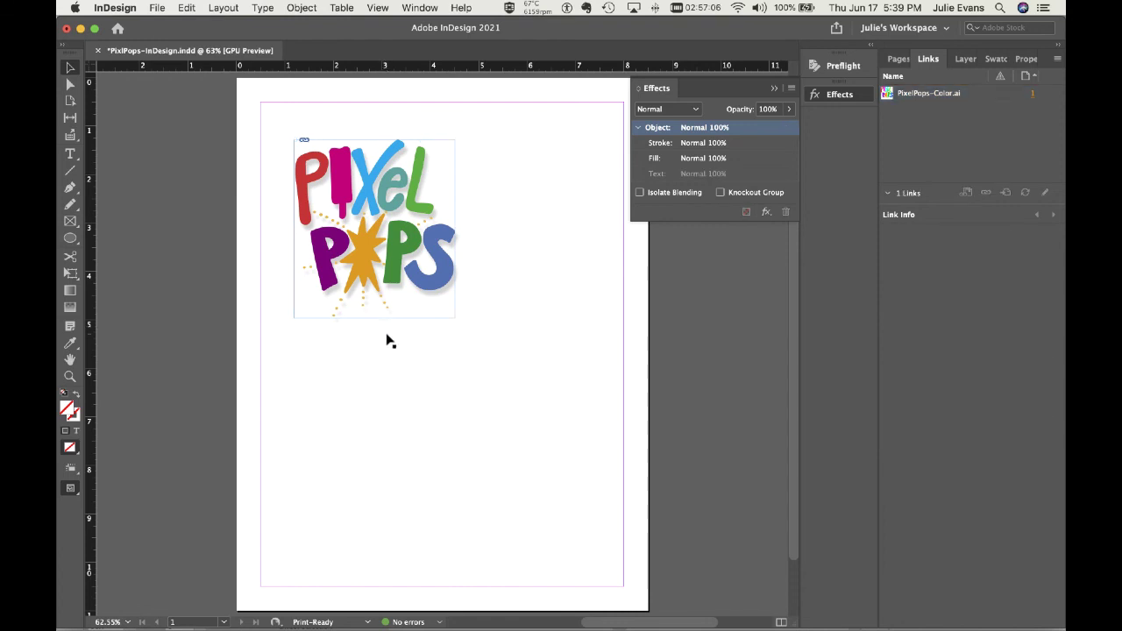